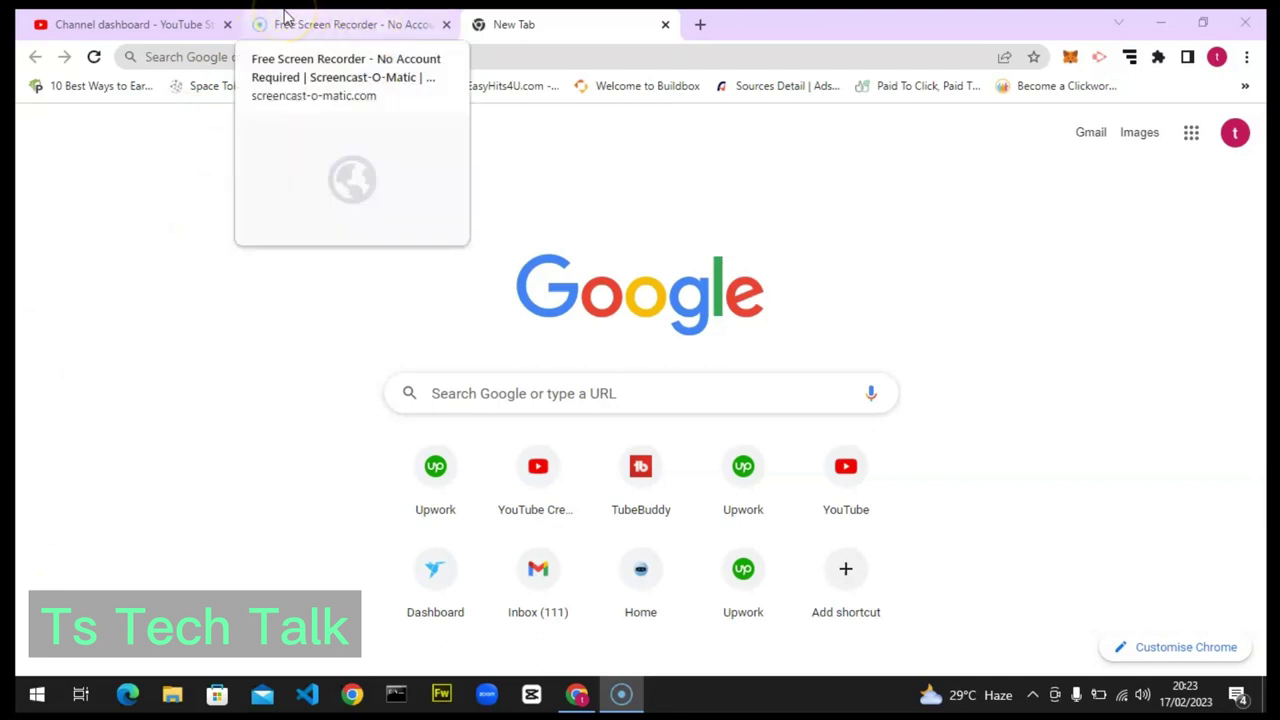
- Go to YouTube Studio and view the Channel analytics Audience tab for the last 28 days
left_click(150, 12)
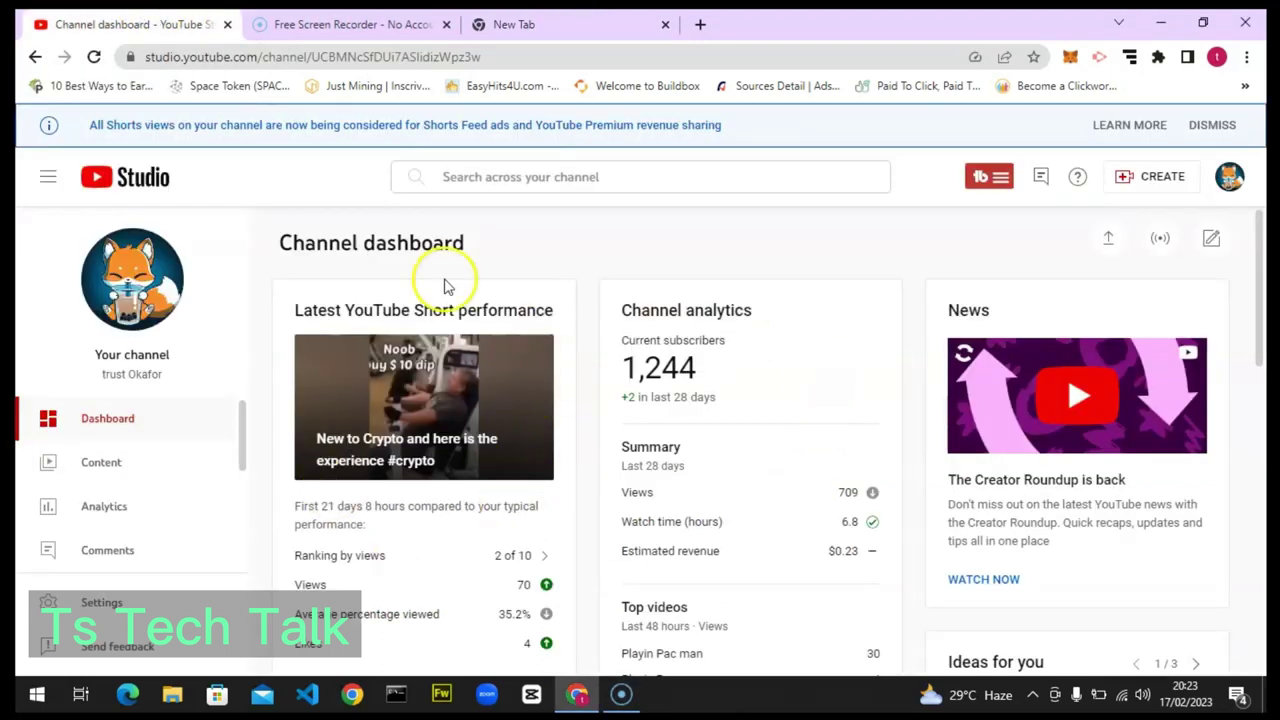
left_click(103, 510)
left_click(100, 515)
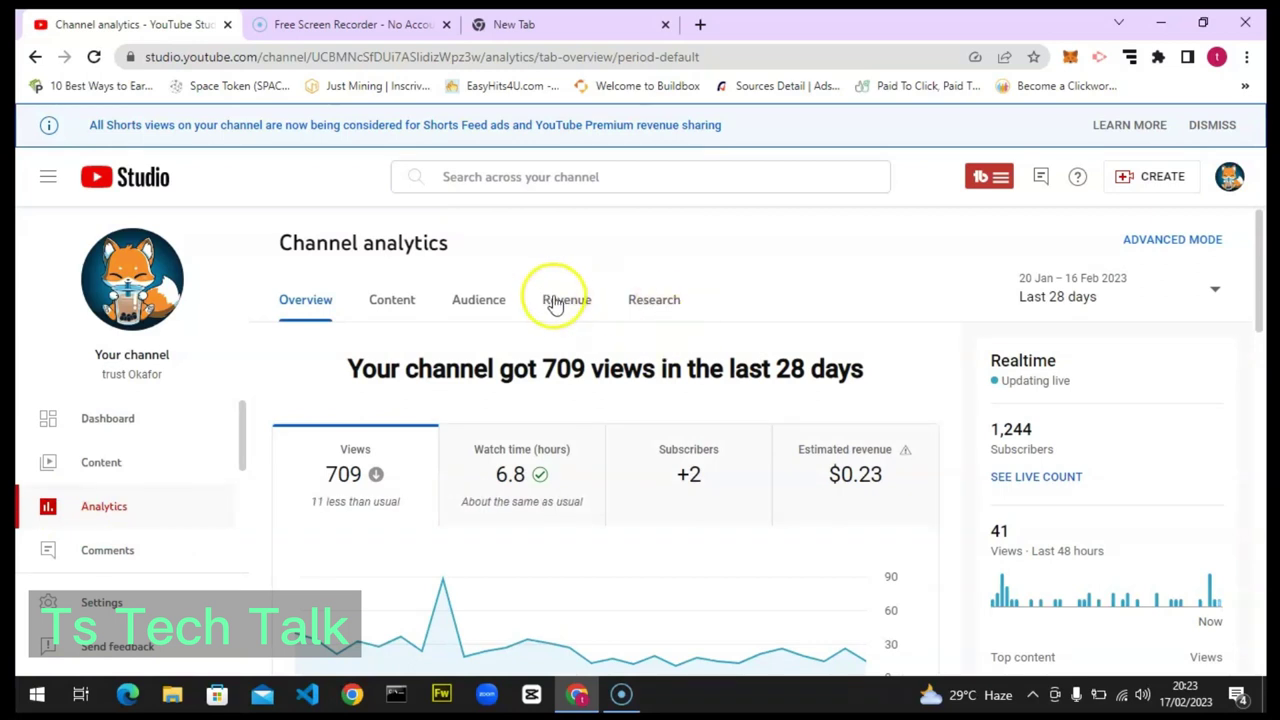
left_click(478, 304)
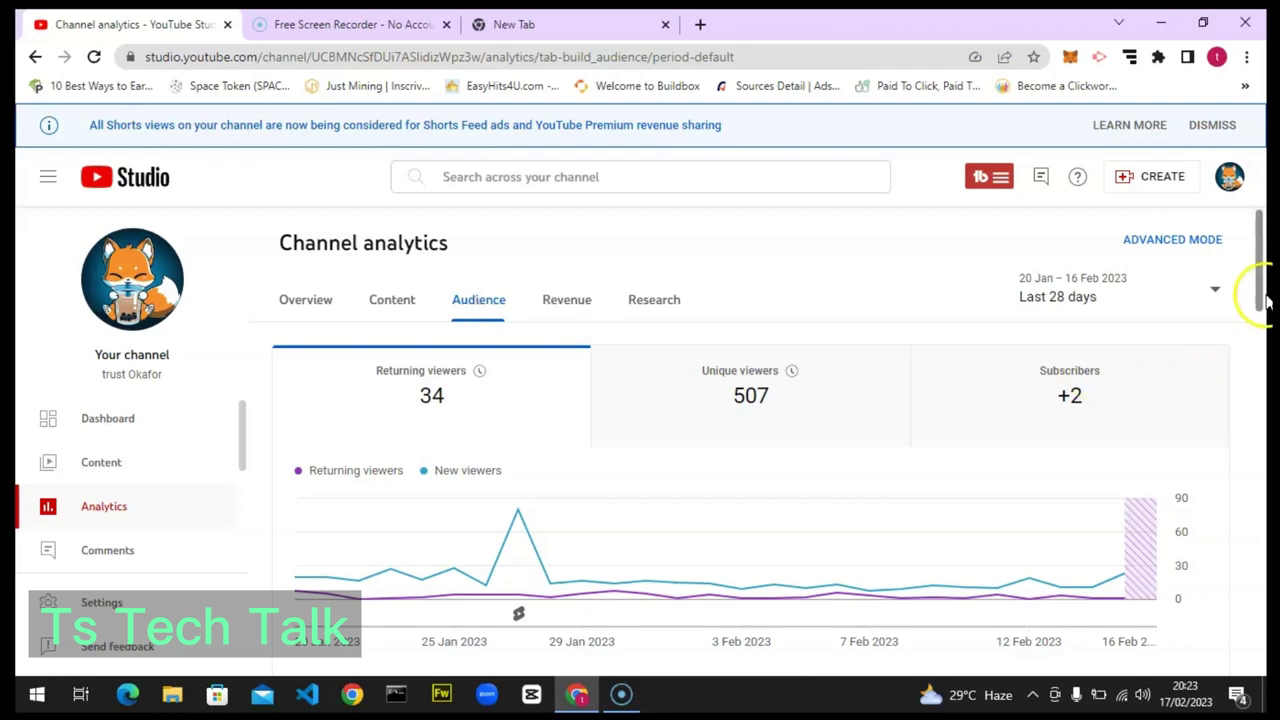
- Scroll down the Audience page and bring up the TubeBuddy panel listing Popular Tools & Features
left_click_drag(1256, 286, 1265, 462)
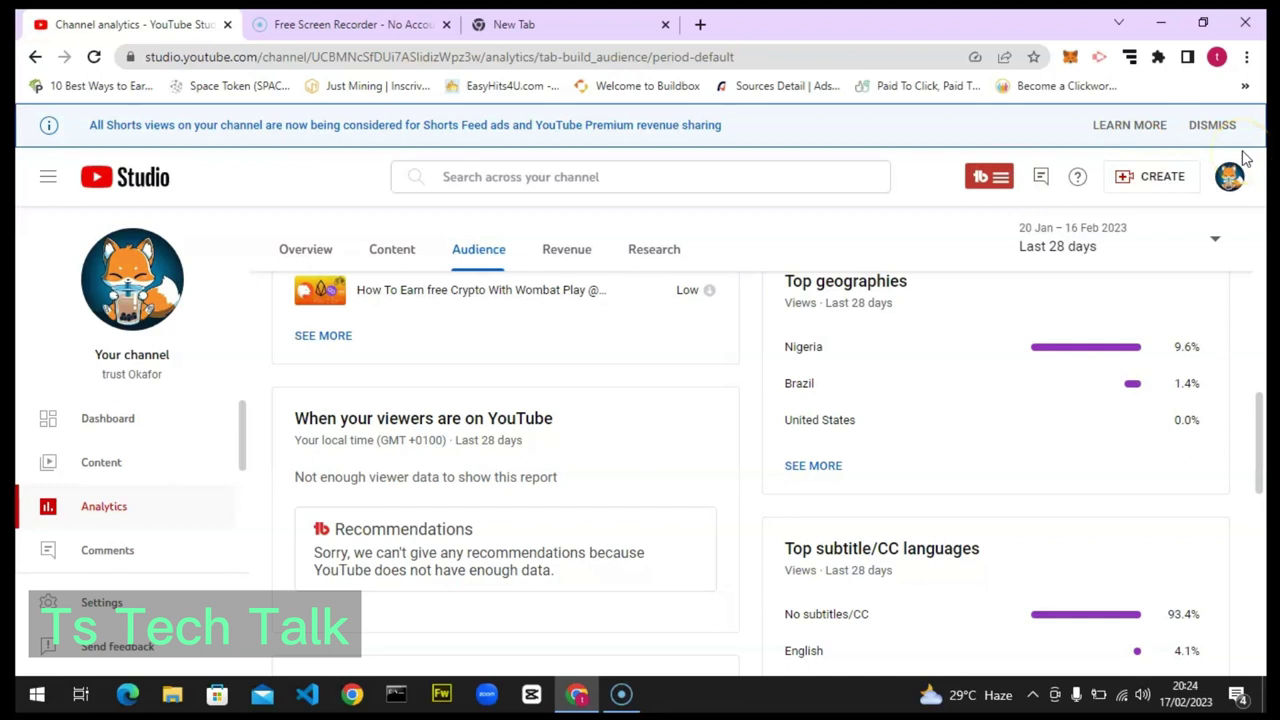
left_click(983, 178)
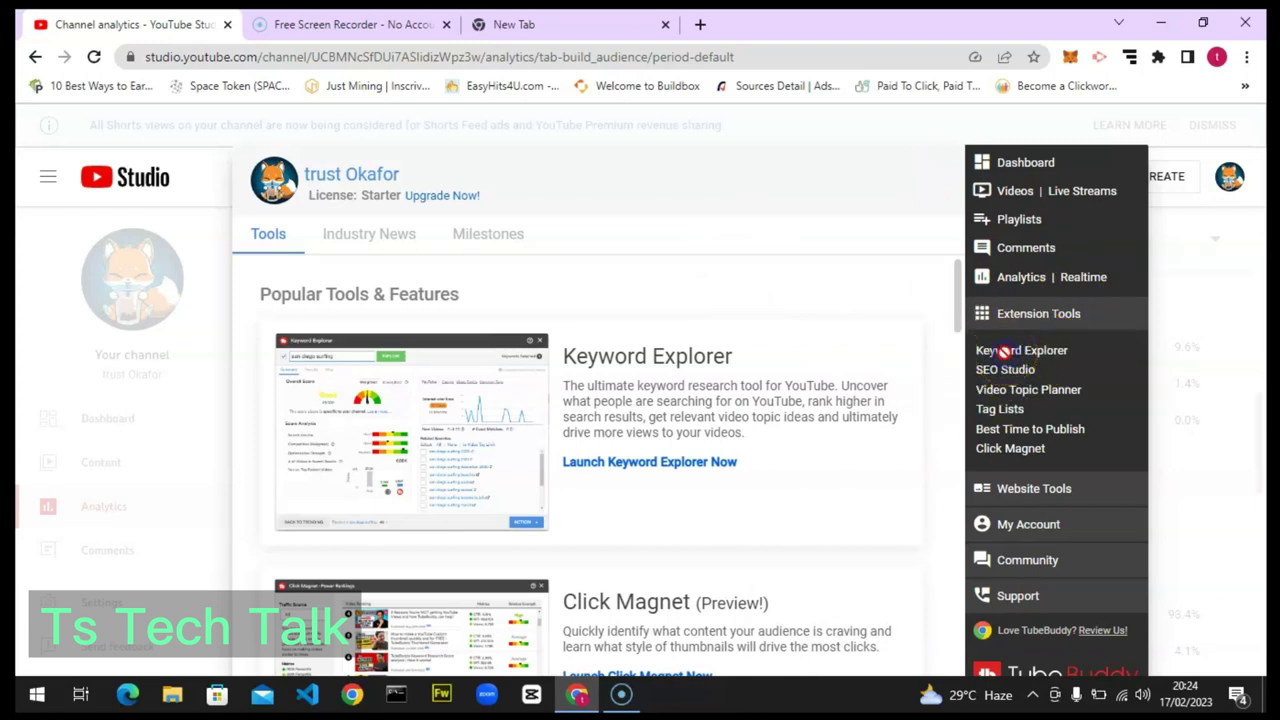
- Launch Keyword Explorer from TubeBuddy's Extension Tools list
left_click(1004, 351)
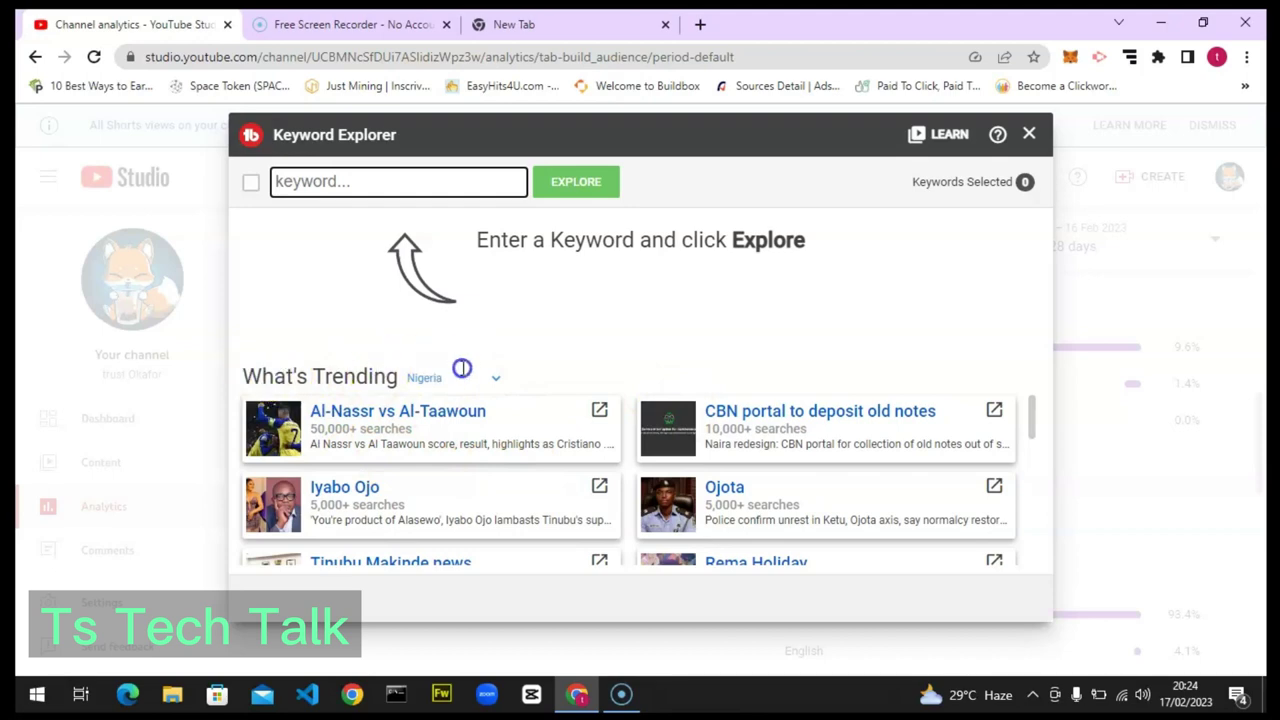
- Browse the What's Trending topics, then analyse the Al-Nassr vs Al-Taawoun card as a keyword
left_click_drag(462, 368, 262, 376)
mouse_move(1031, 423)
left_mouse_down()
mouse_move(1035, 575)
mouse_move(1024, 418)
left_mouse_up()
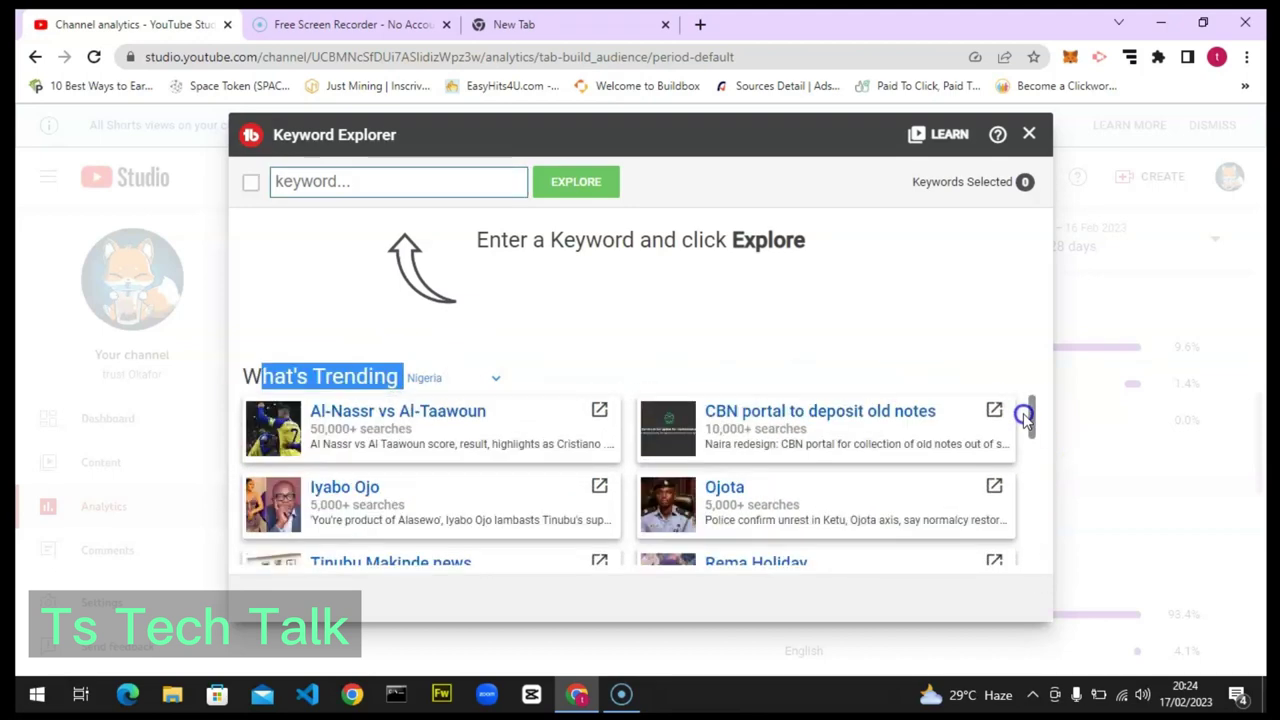
left_click(668, 338)
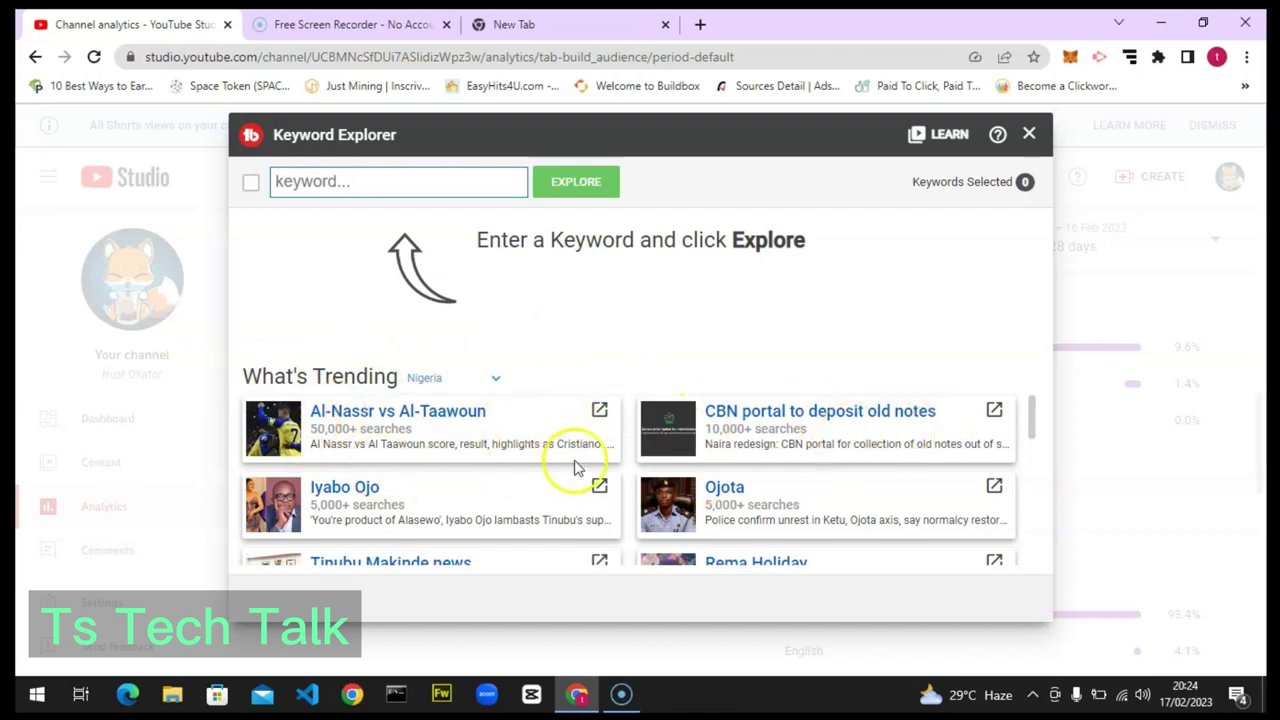
left_click_drag(1029, 410, 1010, 384)
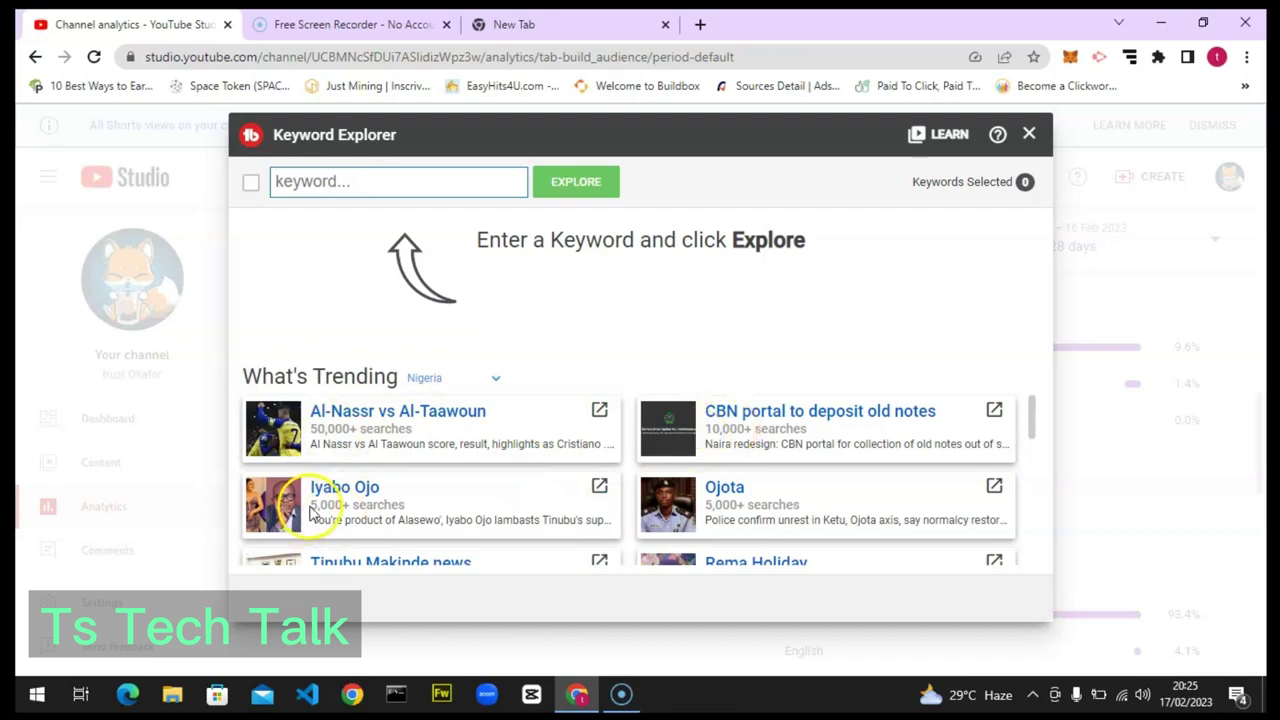
left_click_drag(1033, 430, 1040, 468)
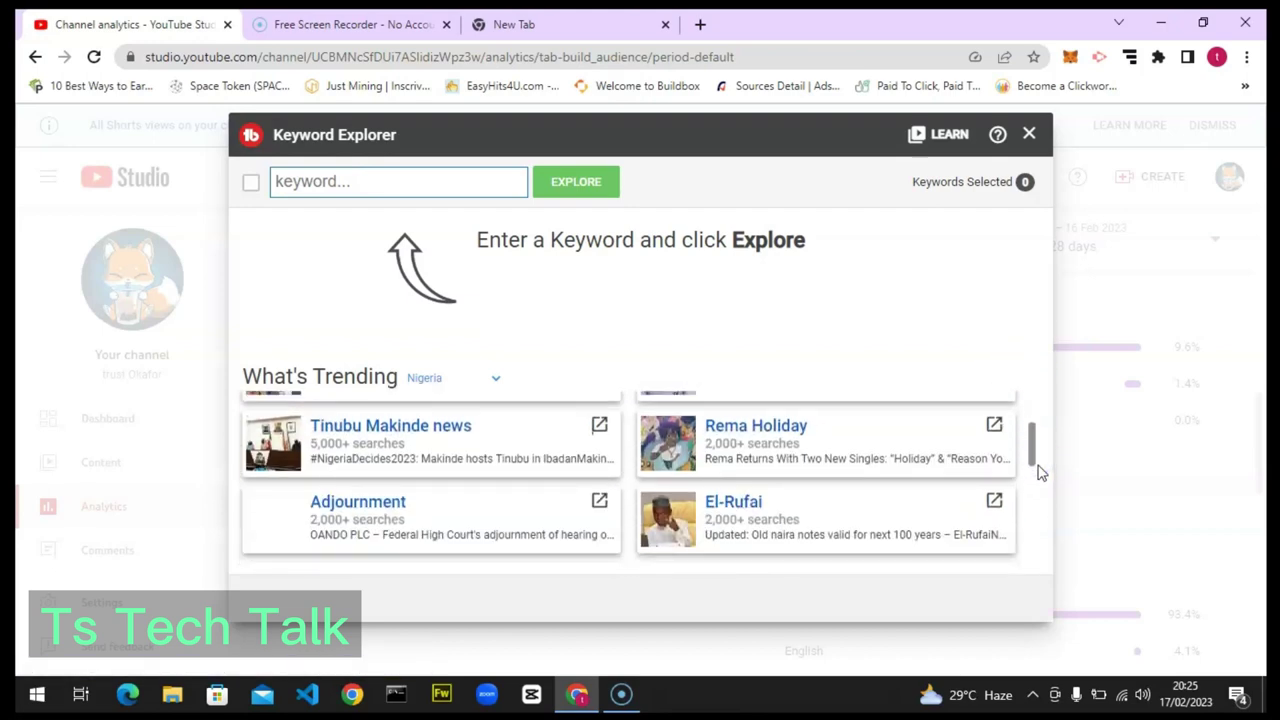
left_click_drag(1034, 449, 1043, 520)
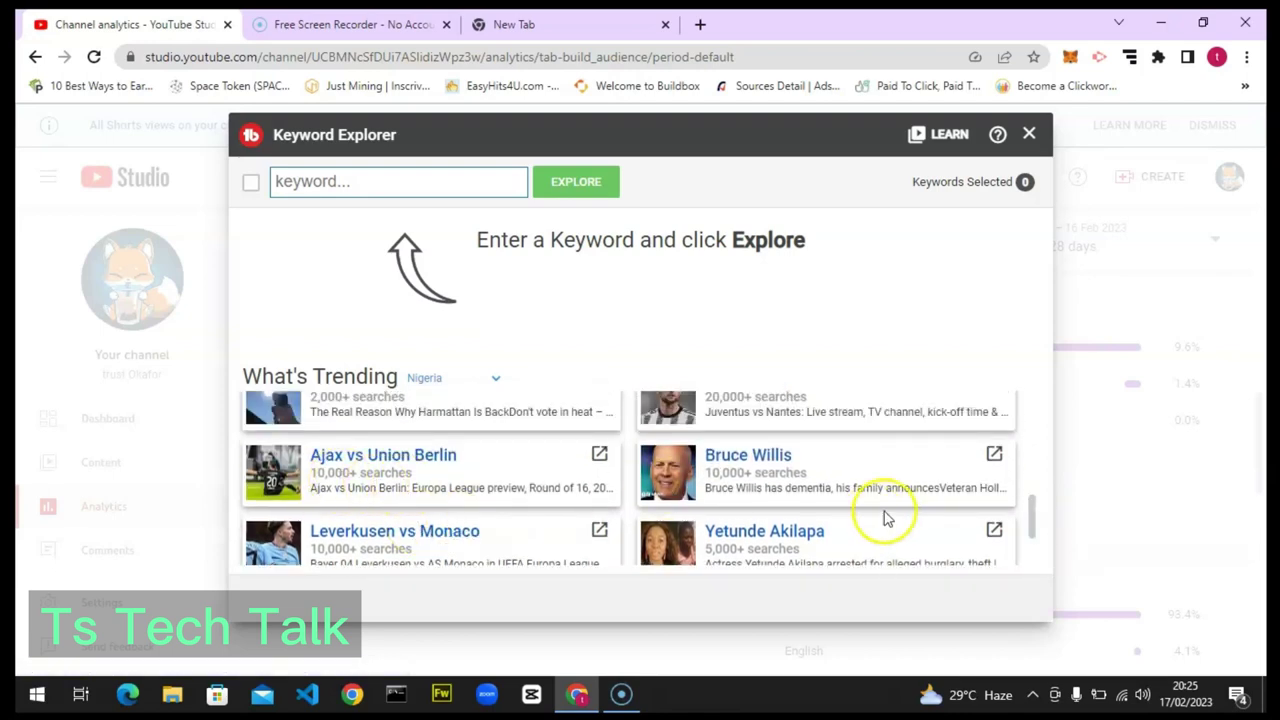
left_click_drag(1034, 517, 1020, 390)
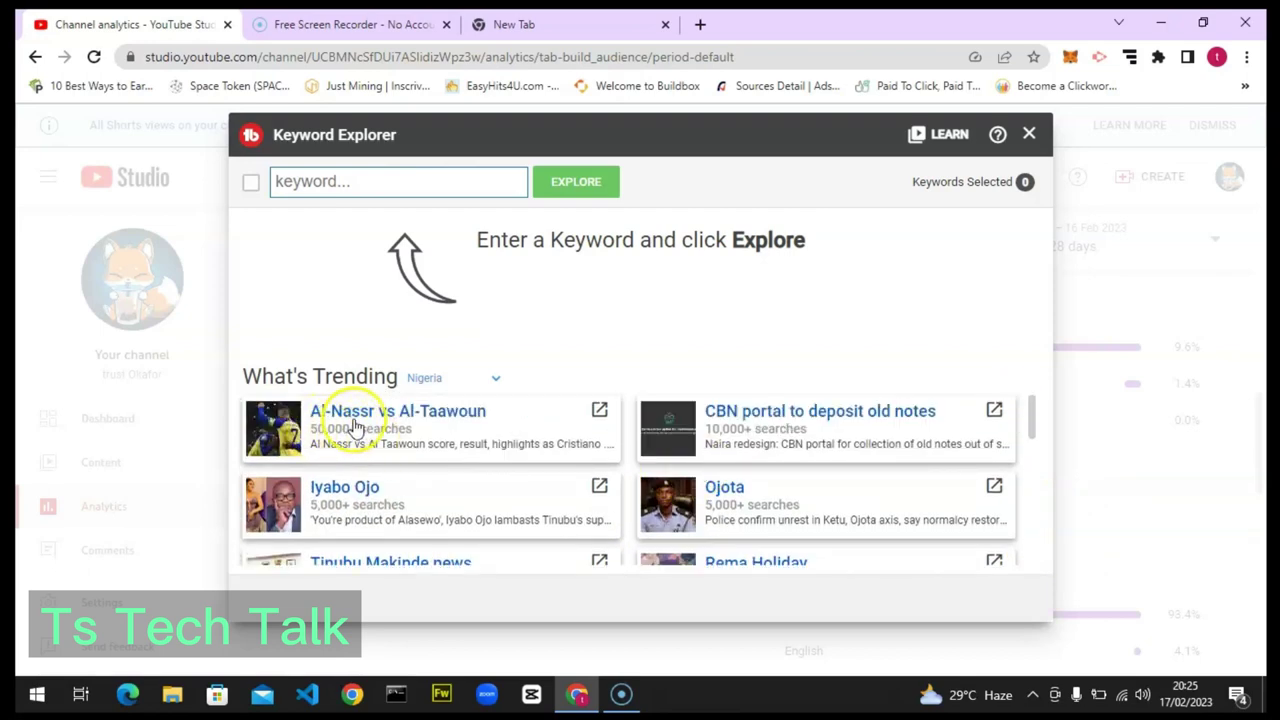
left_click(457, 413)
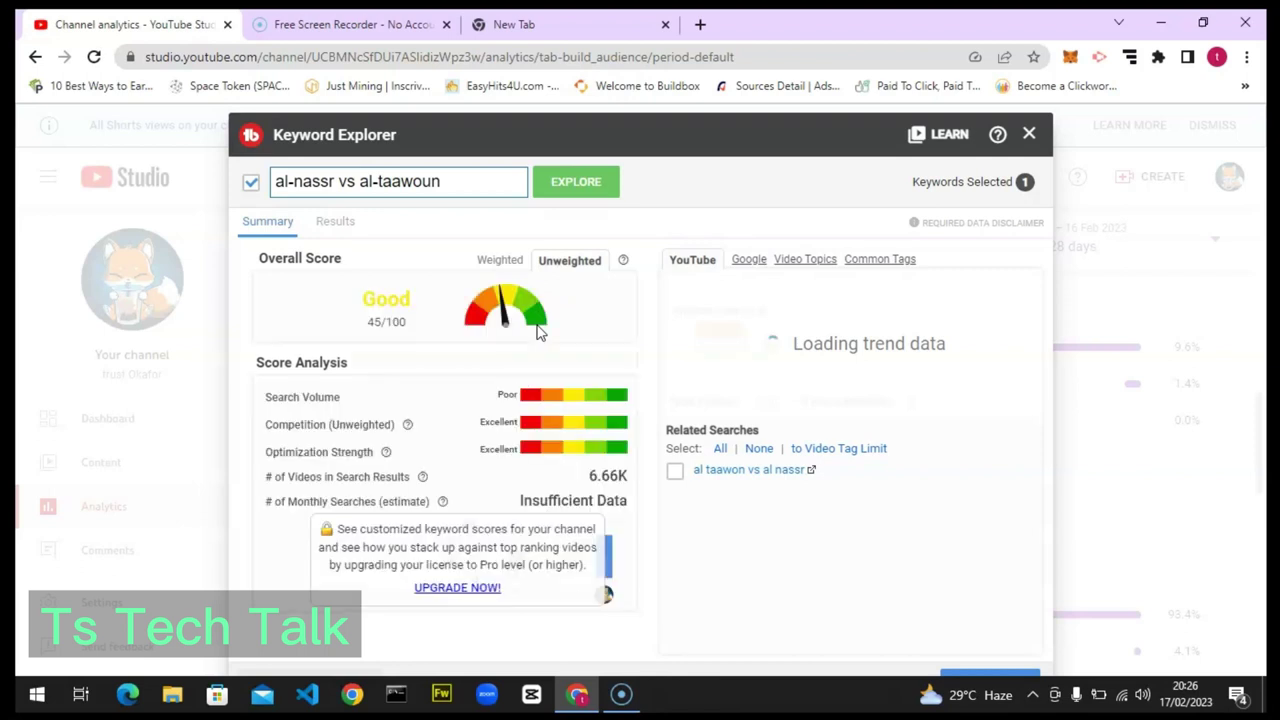
- Inspect the al-nassr vs al-taawoun Good 45/100 score and its search volume and competition ratings
left_click_drag(304, 273, 422, 307)
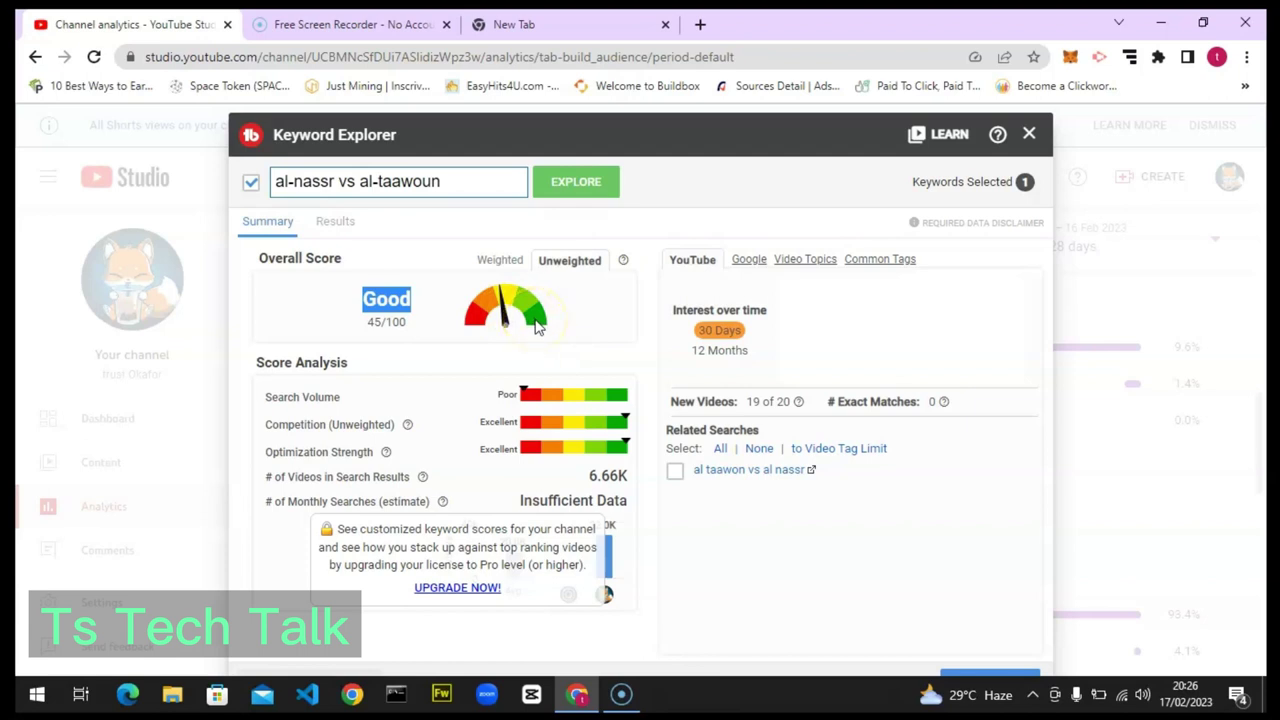
left_click(536, 329)
left_click(412, 290)
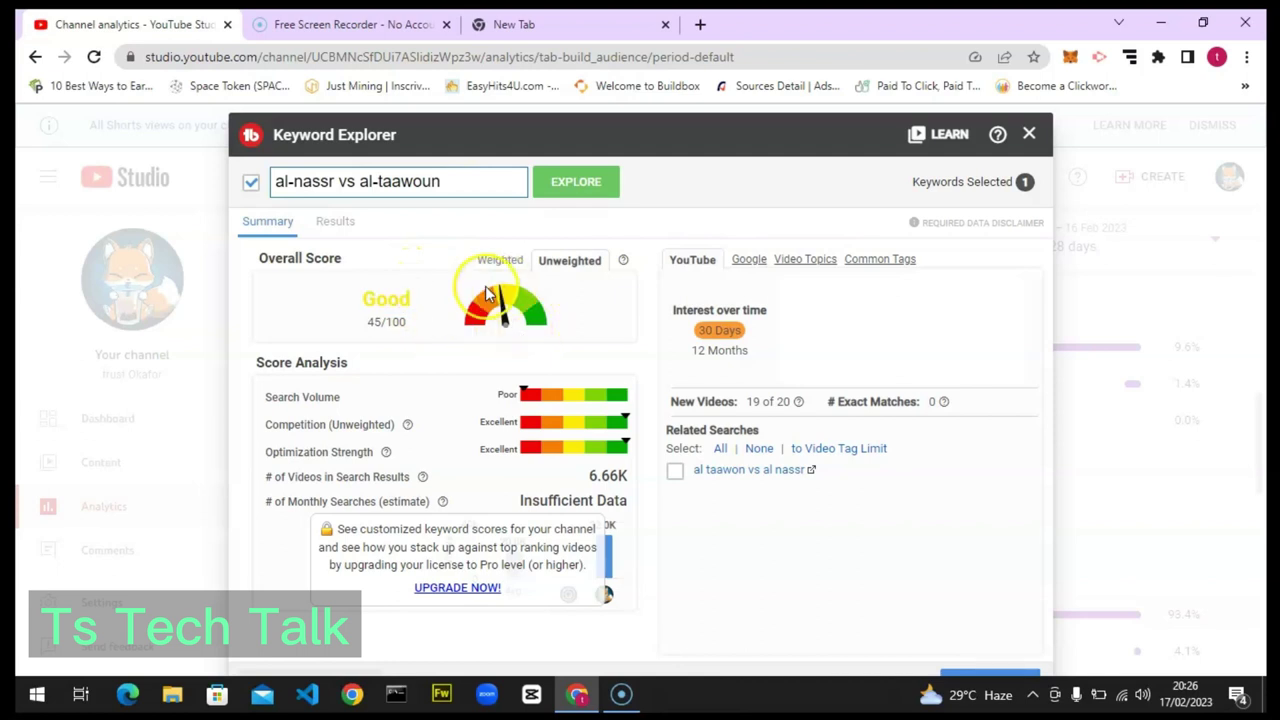
left_click(456, 297)
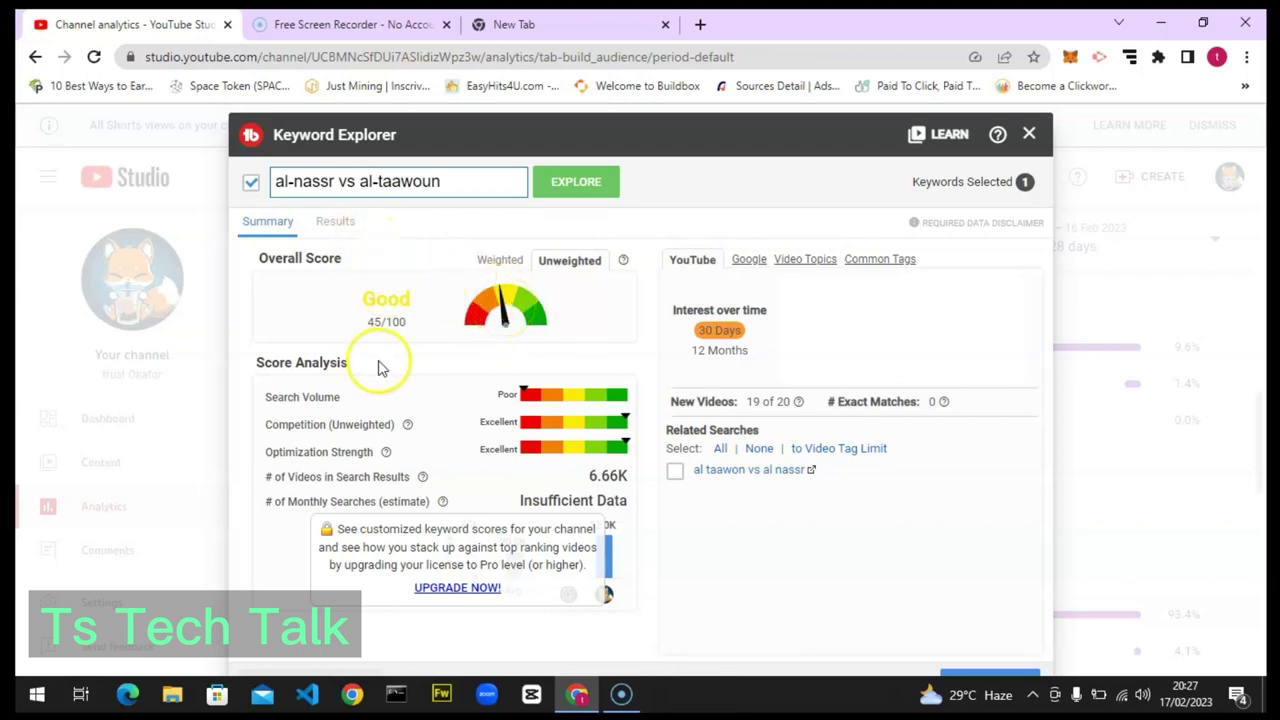
left_click(509, 262)
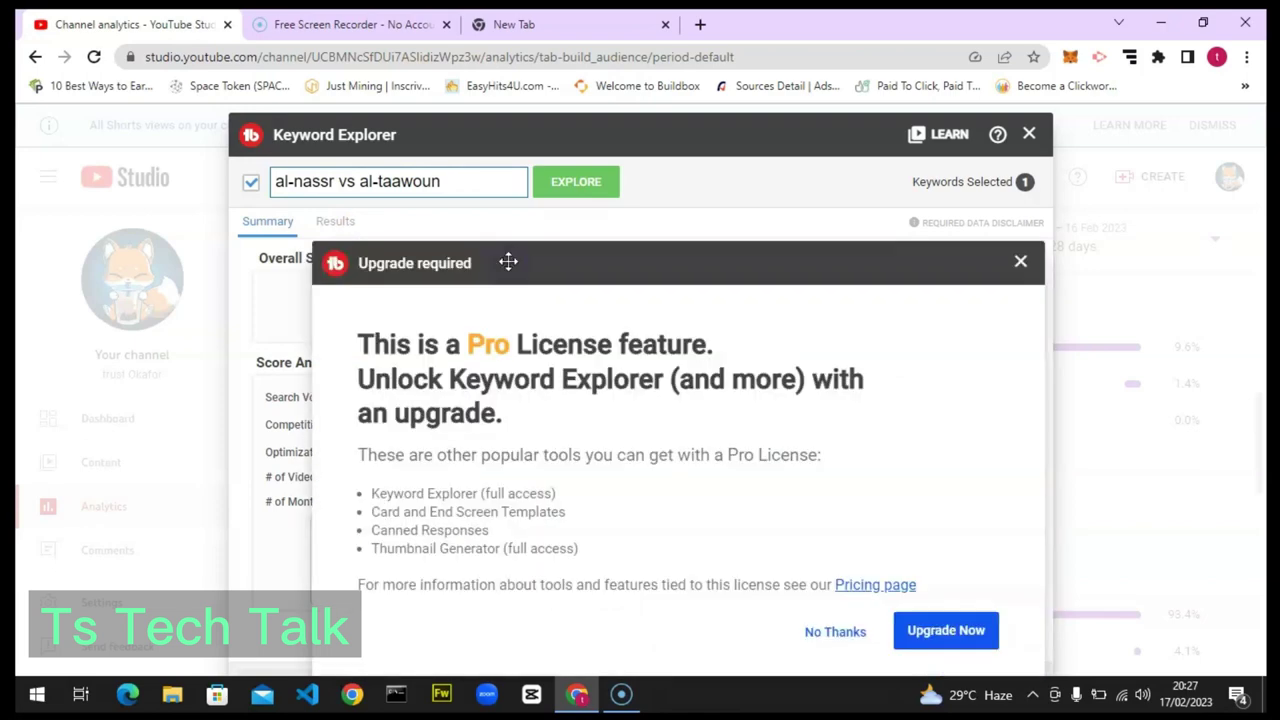
left_click(1023, 268)
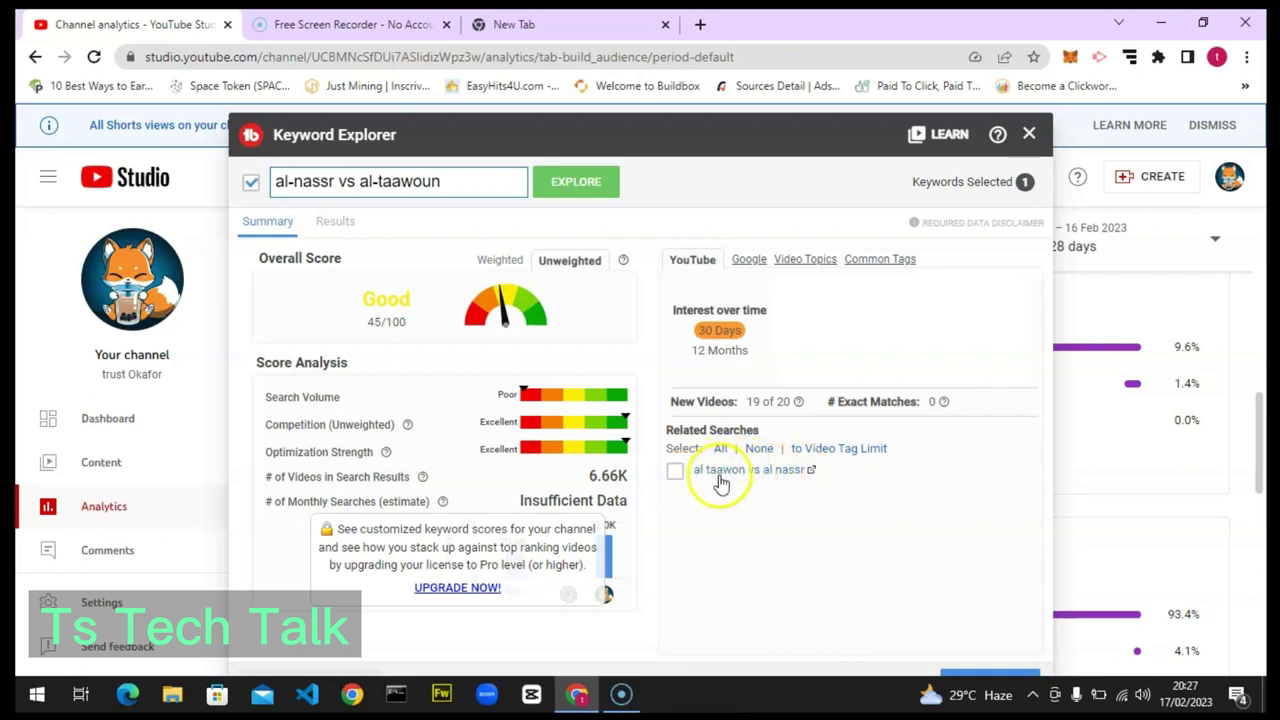
- Step through the Google, Video Topics and Common Tags results, then deselect al-nassr vs al-taawoun
left_click(741, 262)
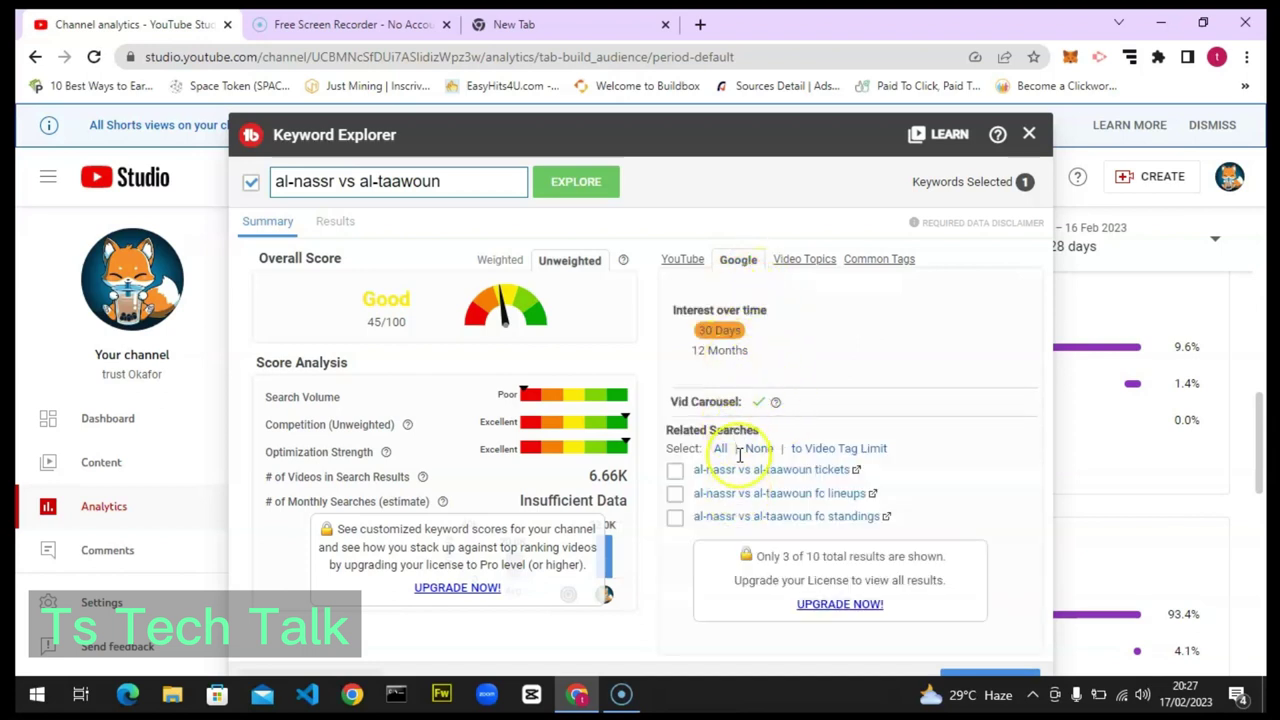
left_click(696, 262)
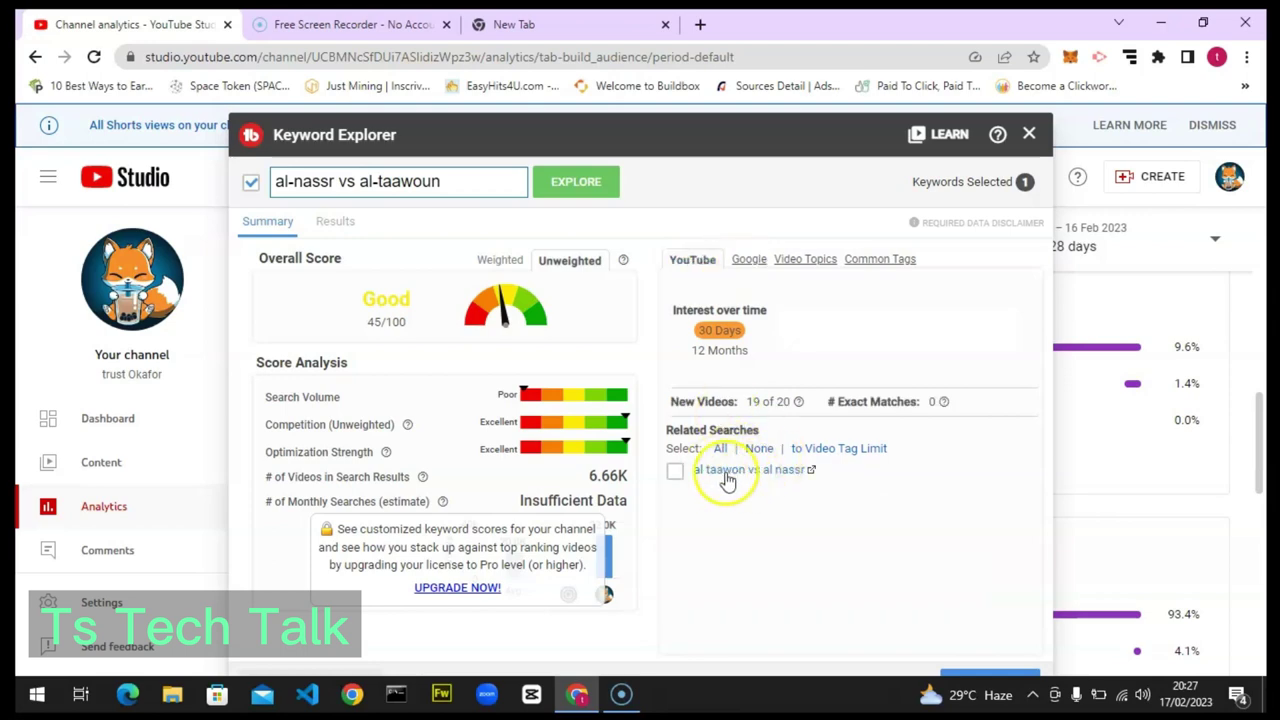
left_click(750, 261)
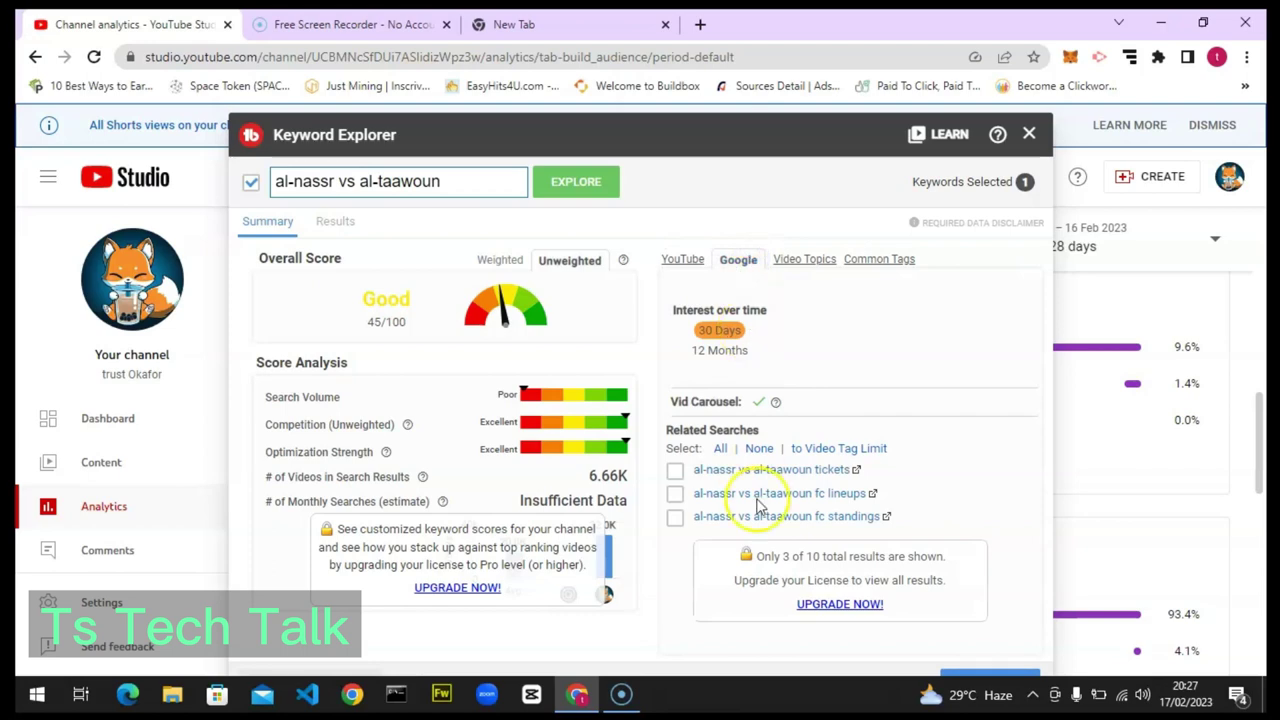
double_click(812, 260)
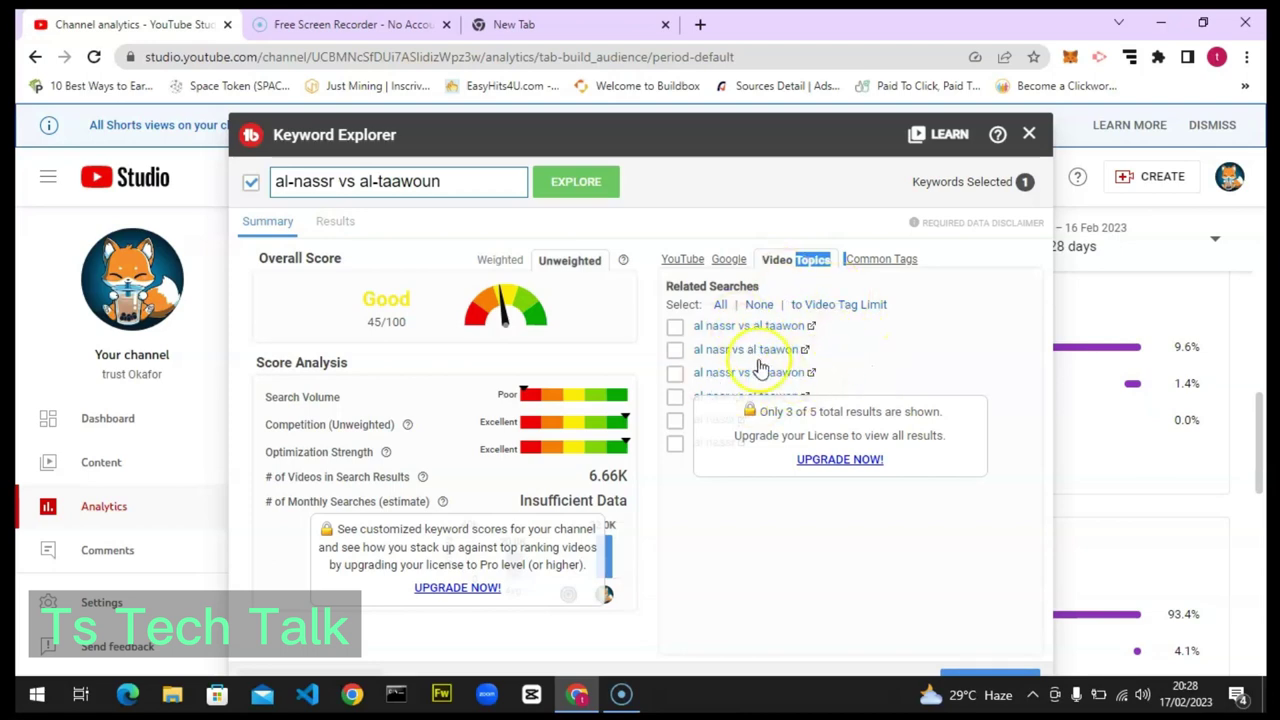
left_click(886, 262)
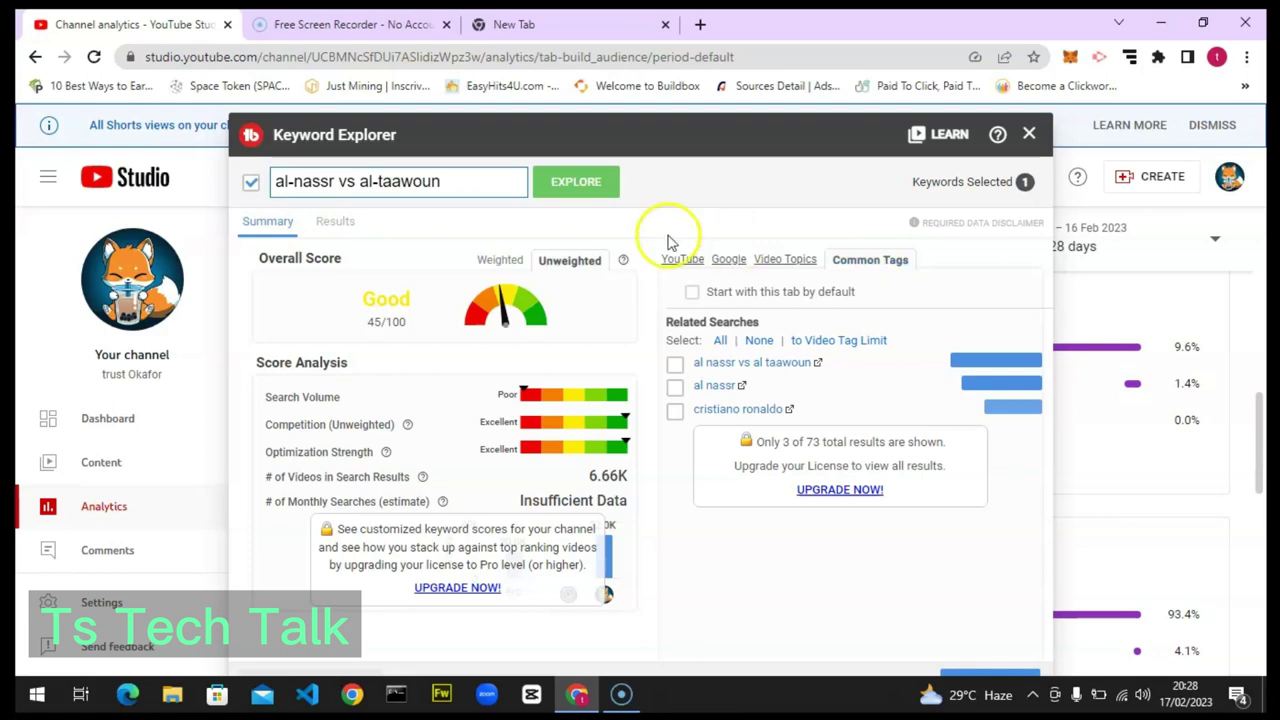
left_click(250, 186)
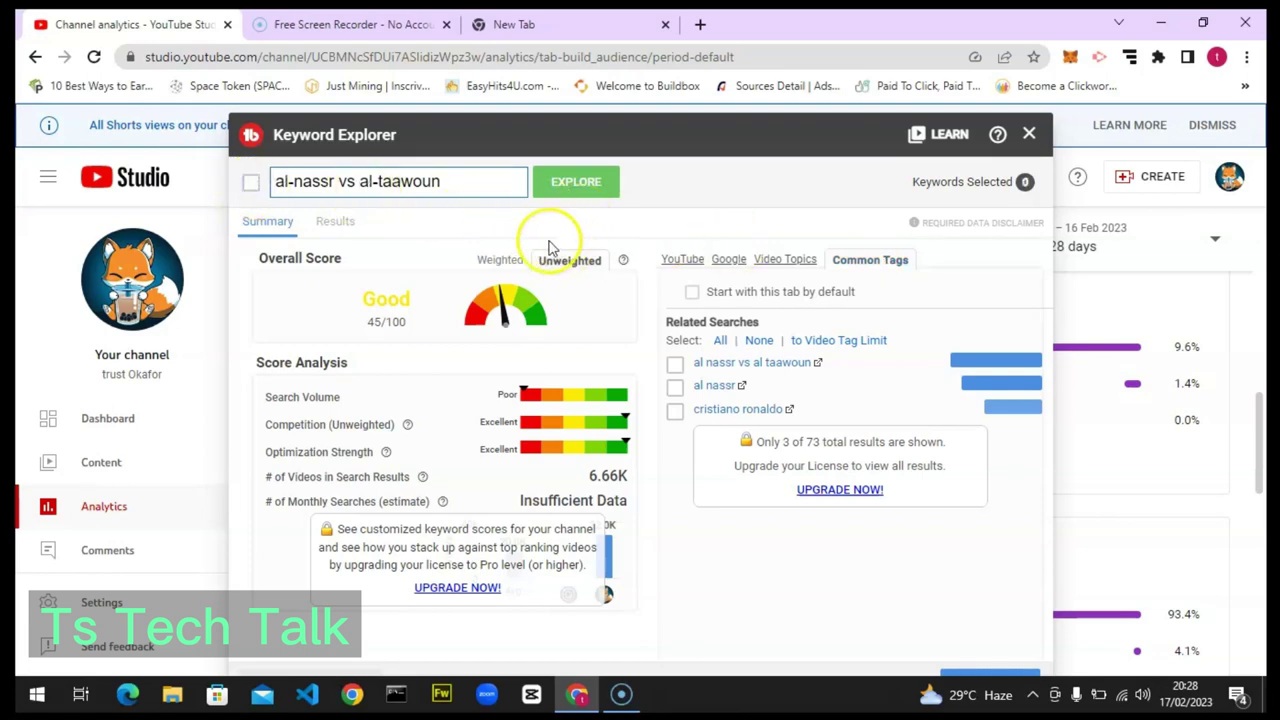
- Close the keyword analysis and relaunch Keyword Explorer from the TubeBuddy menu to a blank start screen
left_click(1028, 137)
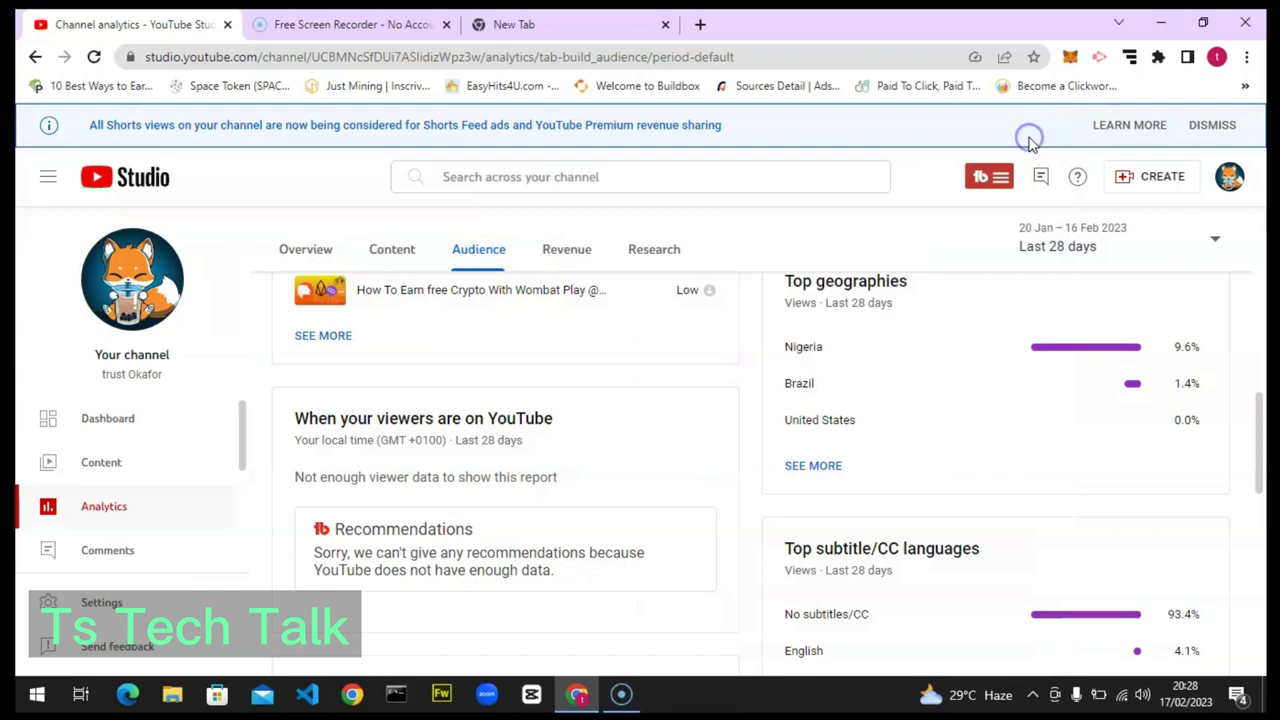
left_click(989, 176)
left_click(1026, 351)
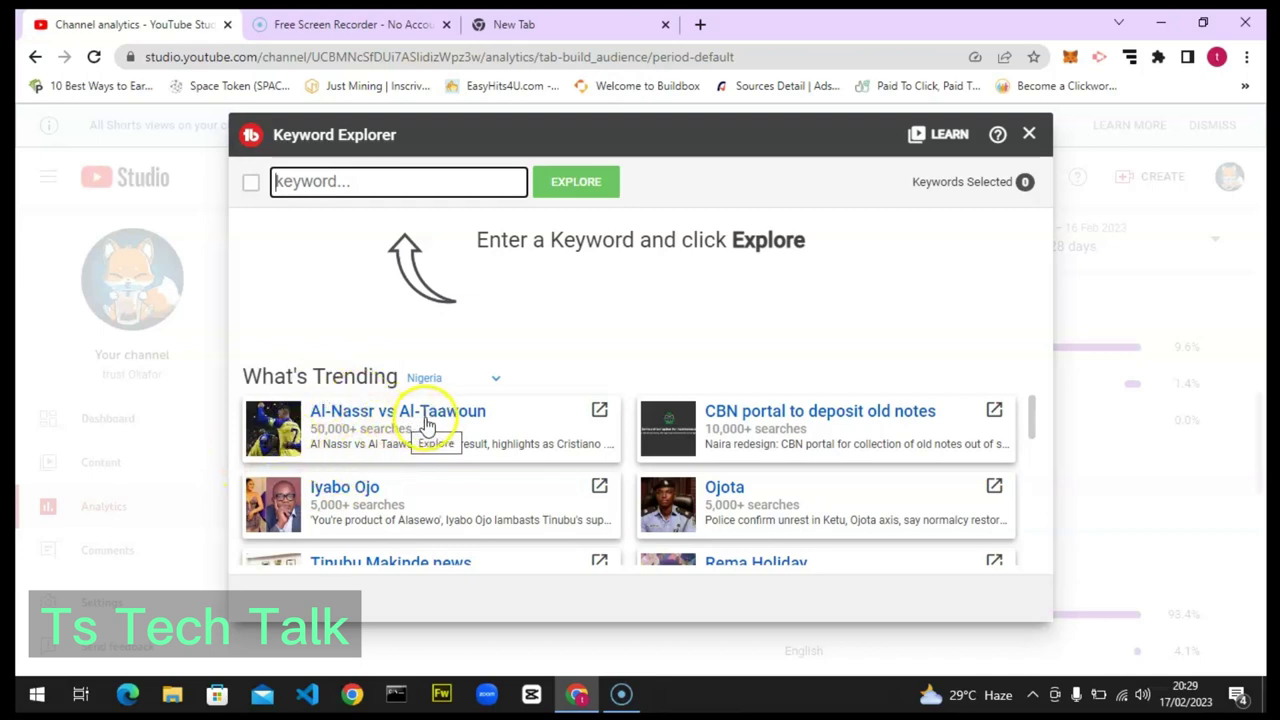
- Change the What's Trending country from Nigeria to United States
left_click(476, 383)
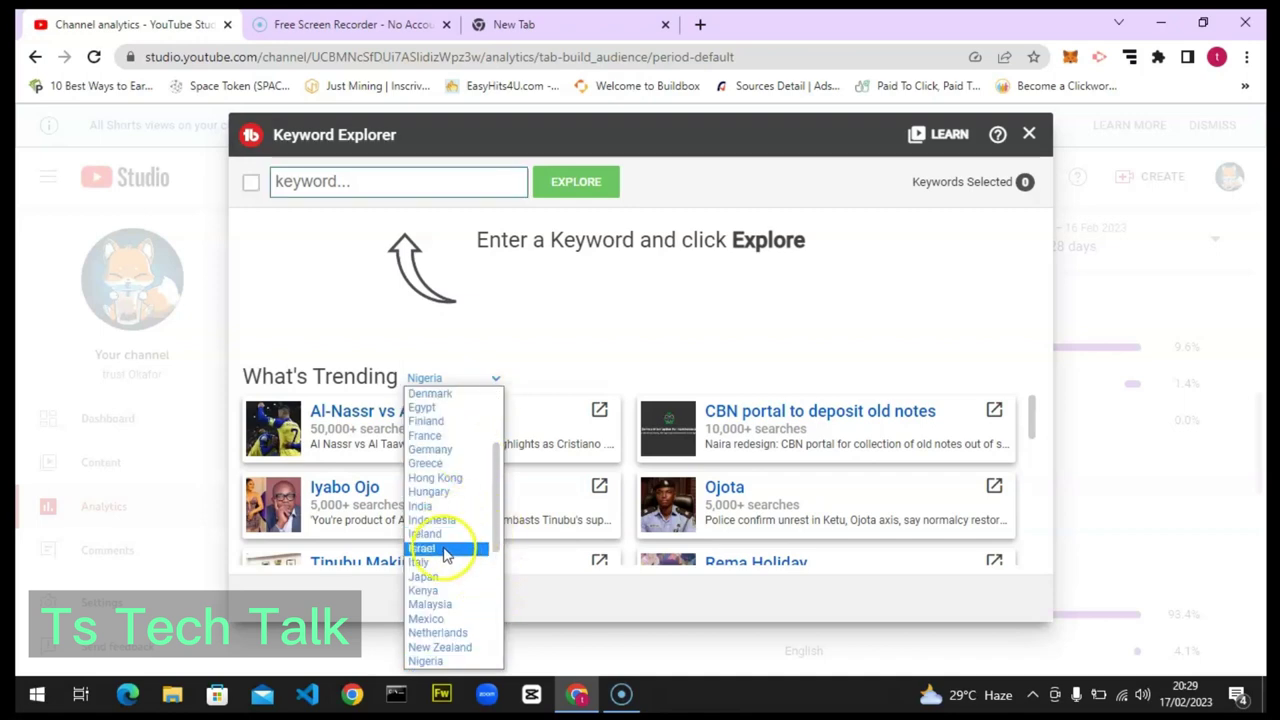
left_click(493, 508)
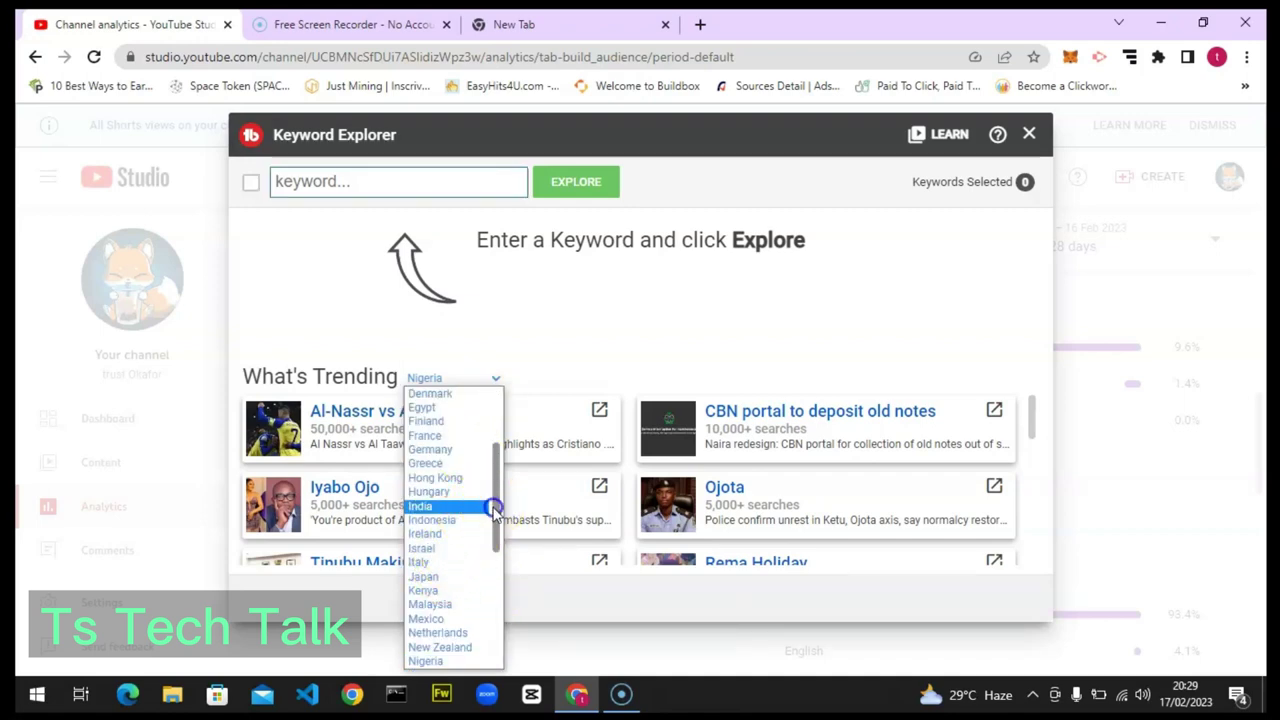
left_click_drag(493, 508, 499, 622)
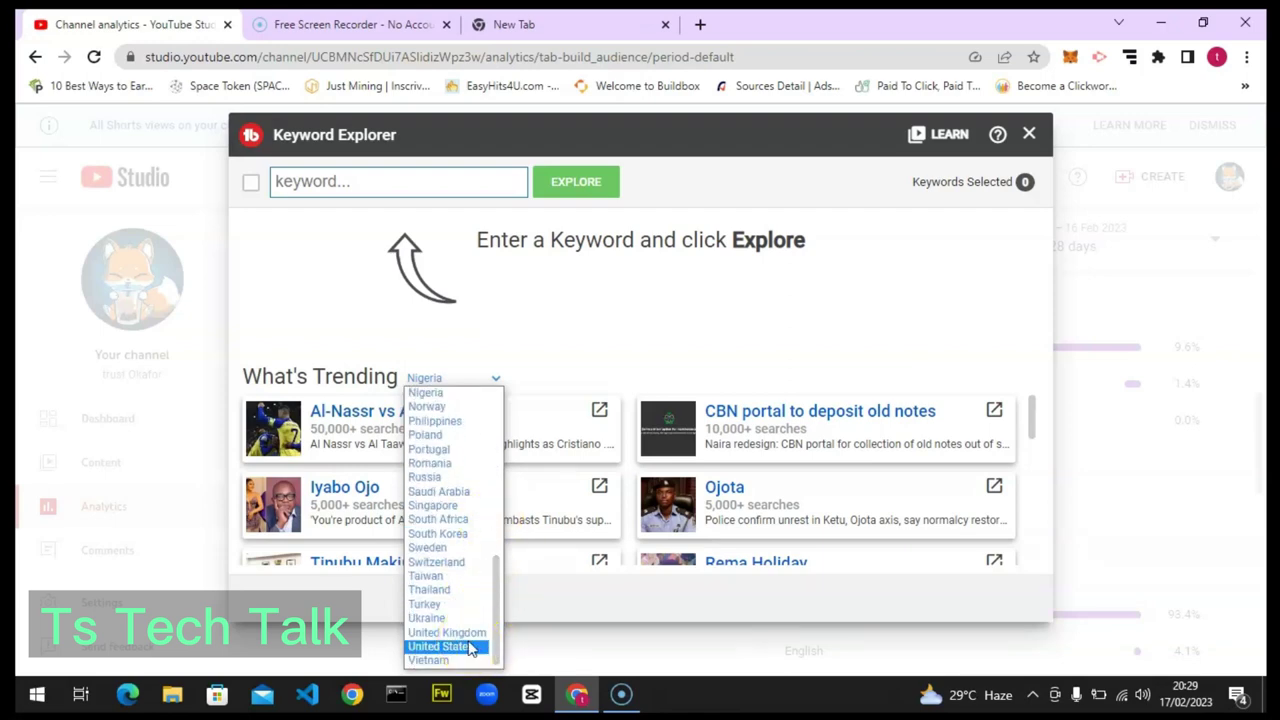
left_click(470, 648)
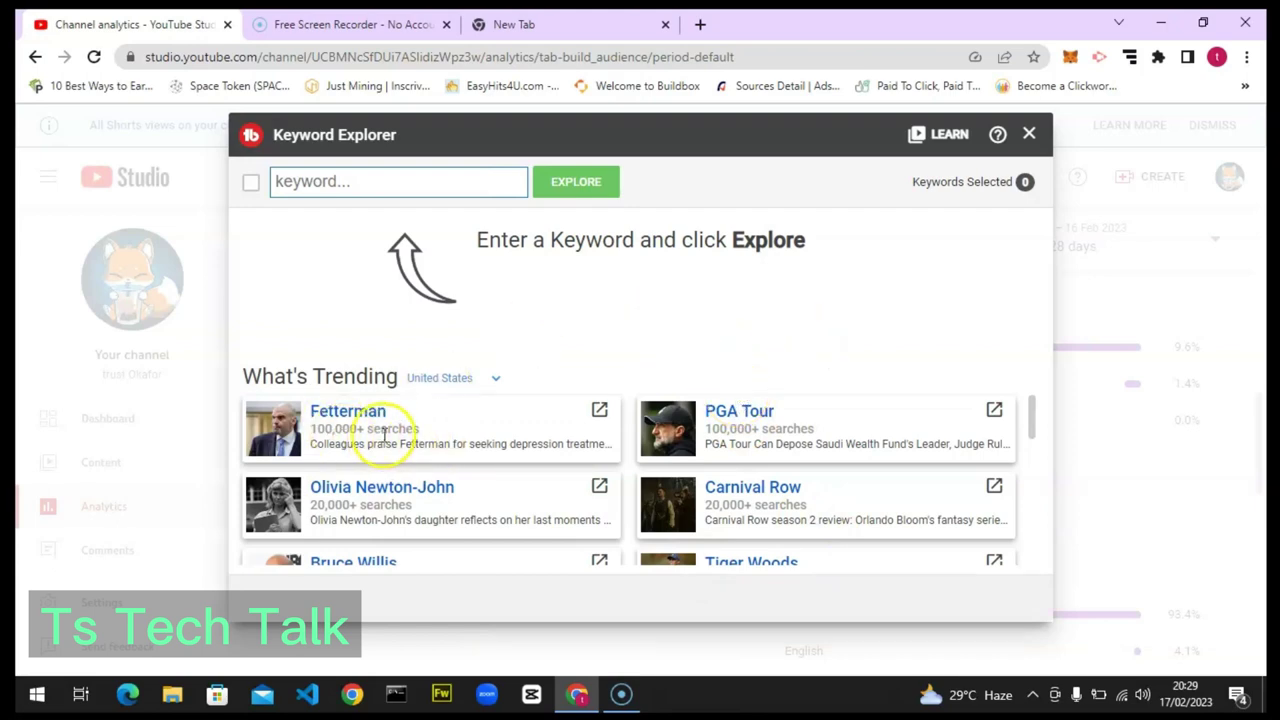
left_click(343, 430)
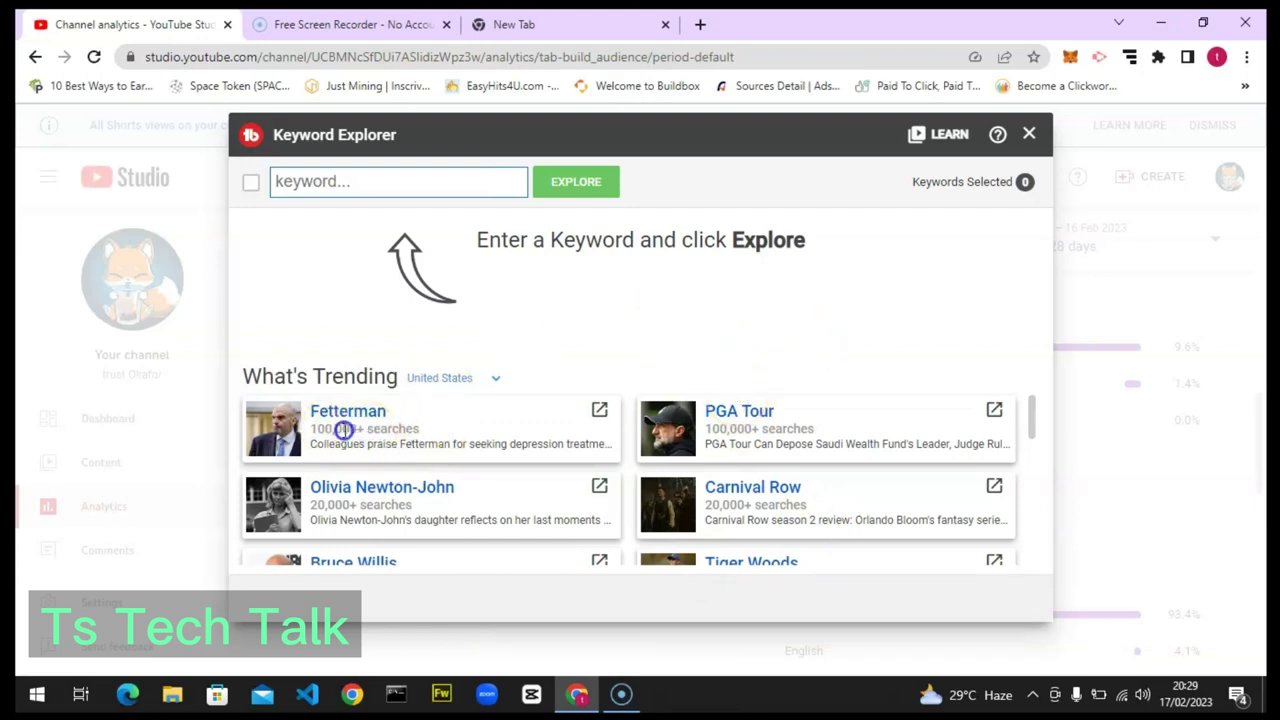
left_click_drag(304, 429, 366, 429)
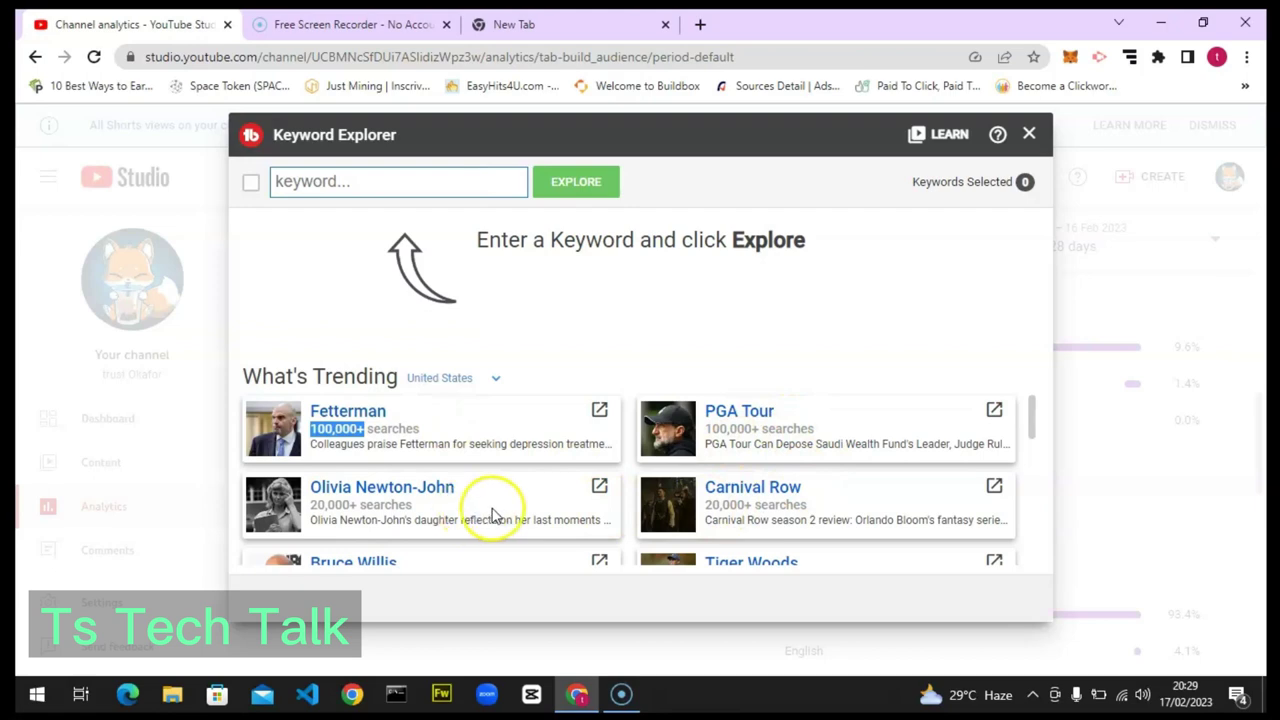
left_click_drag(1034, 432, 1035, 440)
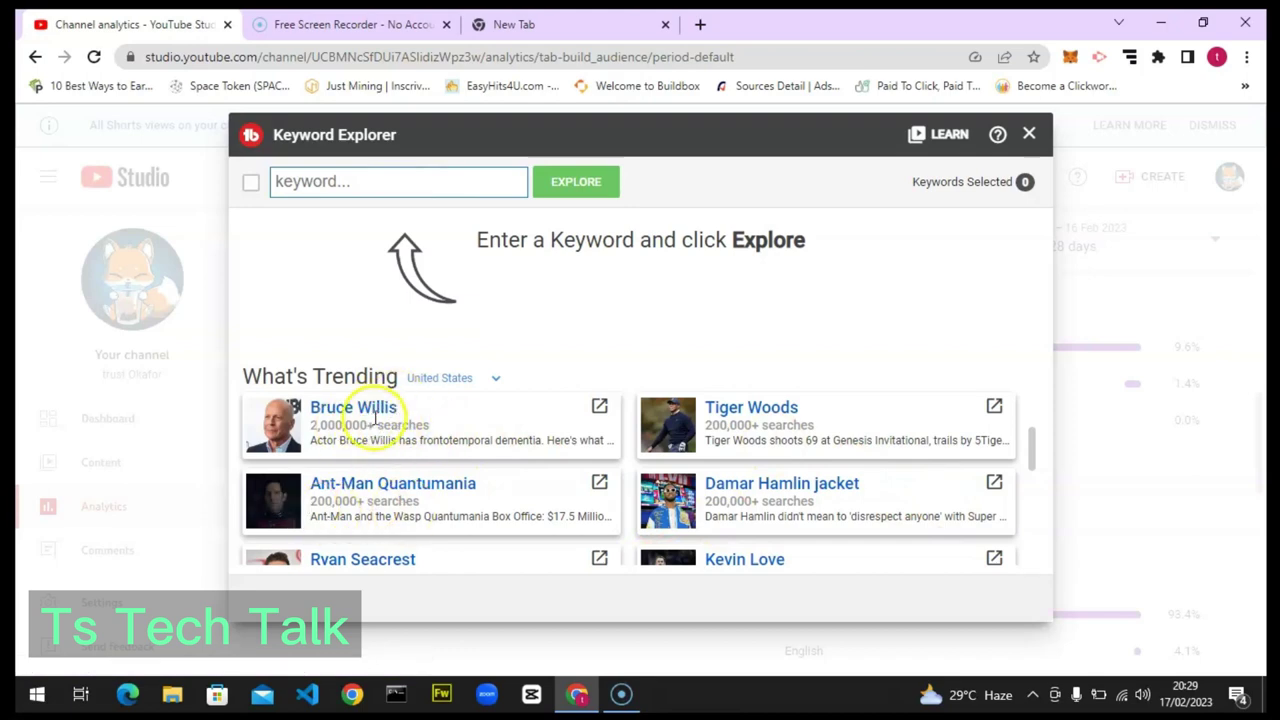
left_click_drag(1043, 440, 1043, 531)
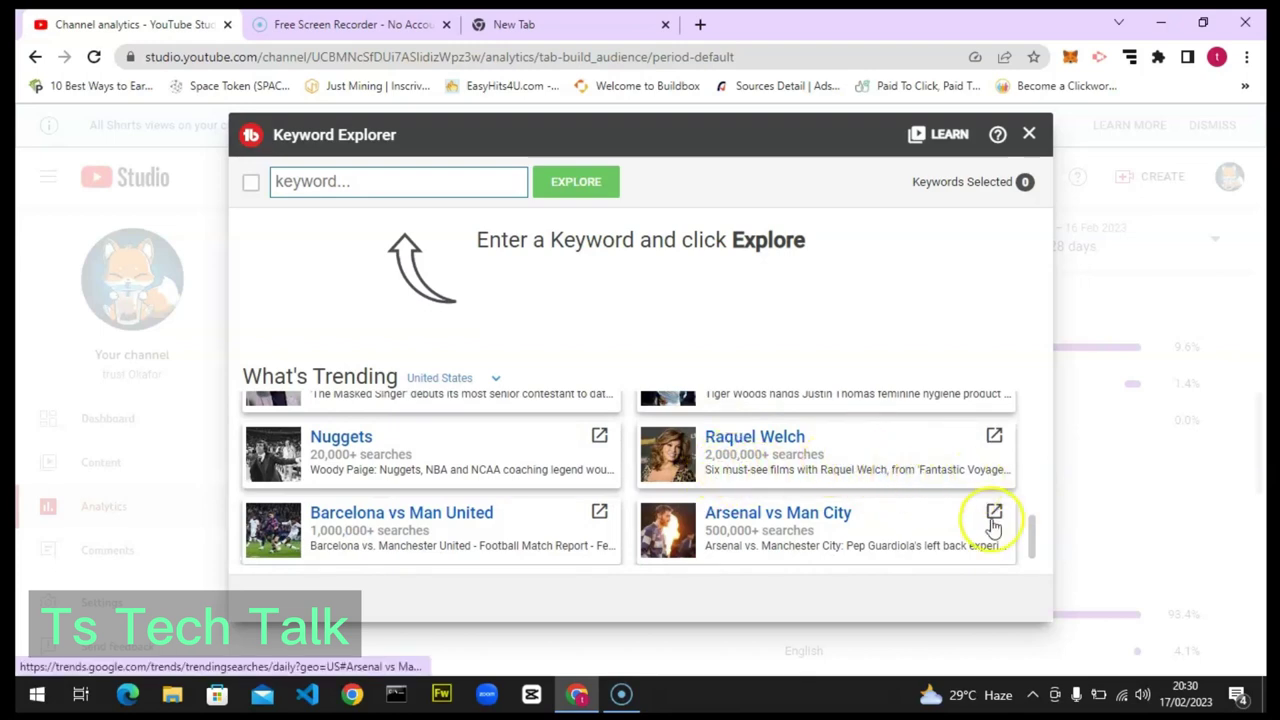
left_click_drag(1031, 534, 1034, 556)
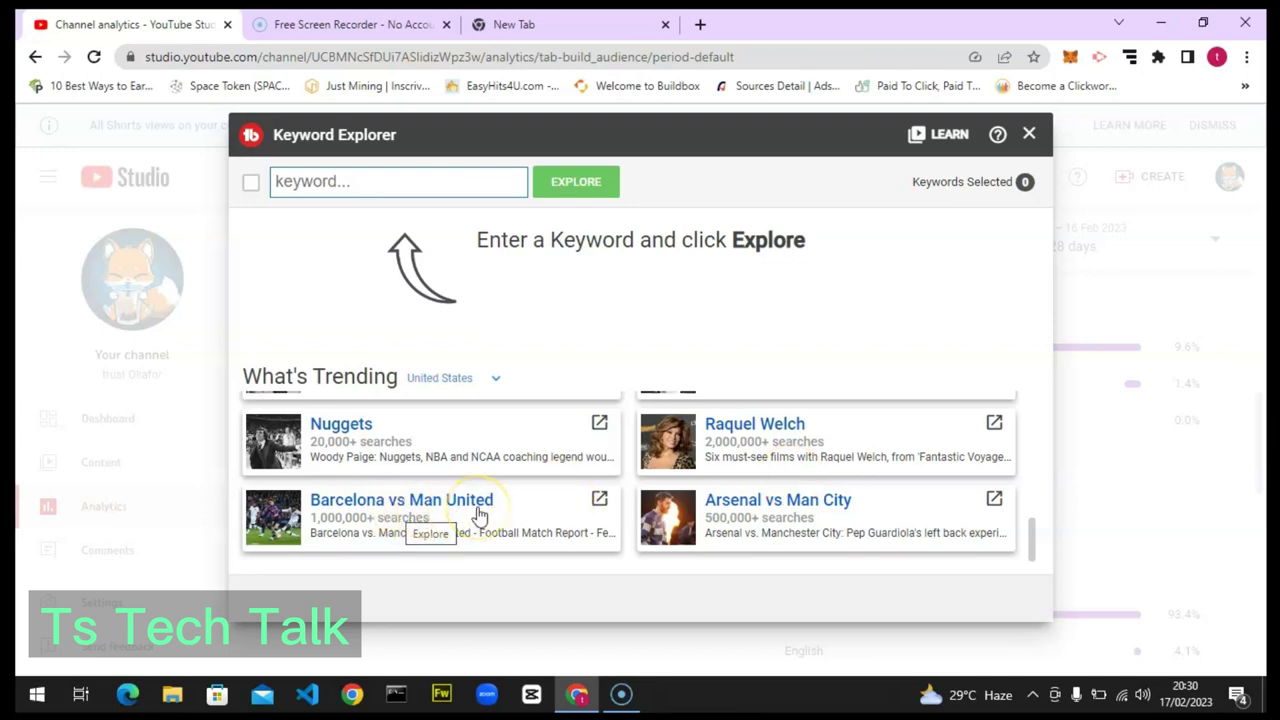
left_click_drag(1035, 525, 1033, 420)
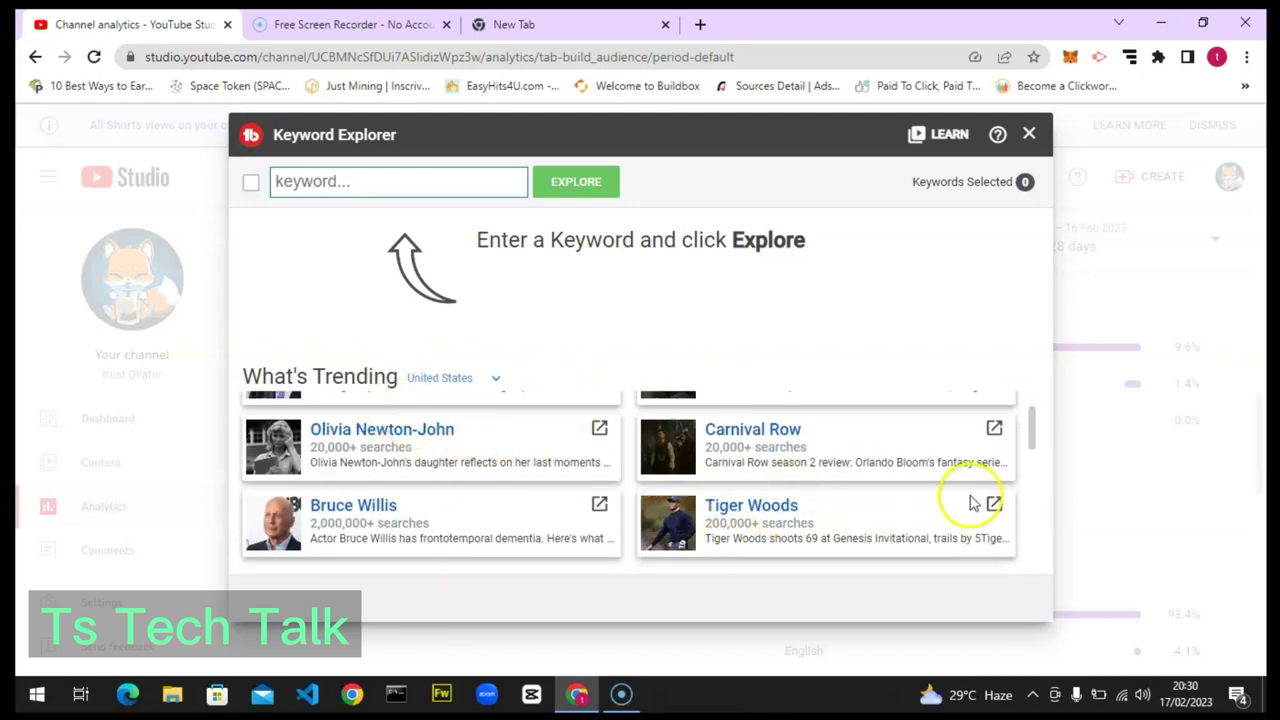
left_click_drag(1036, 432, 1038, 427)
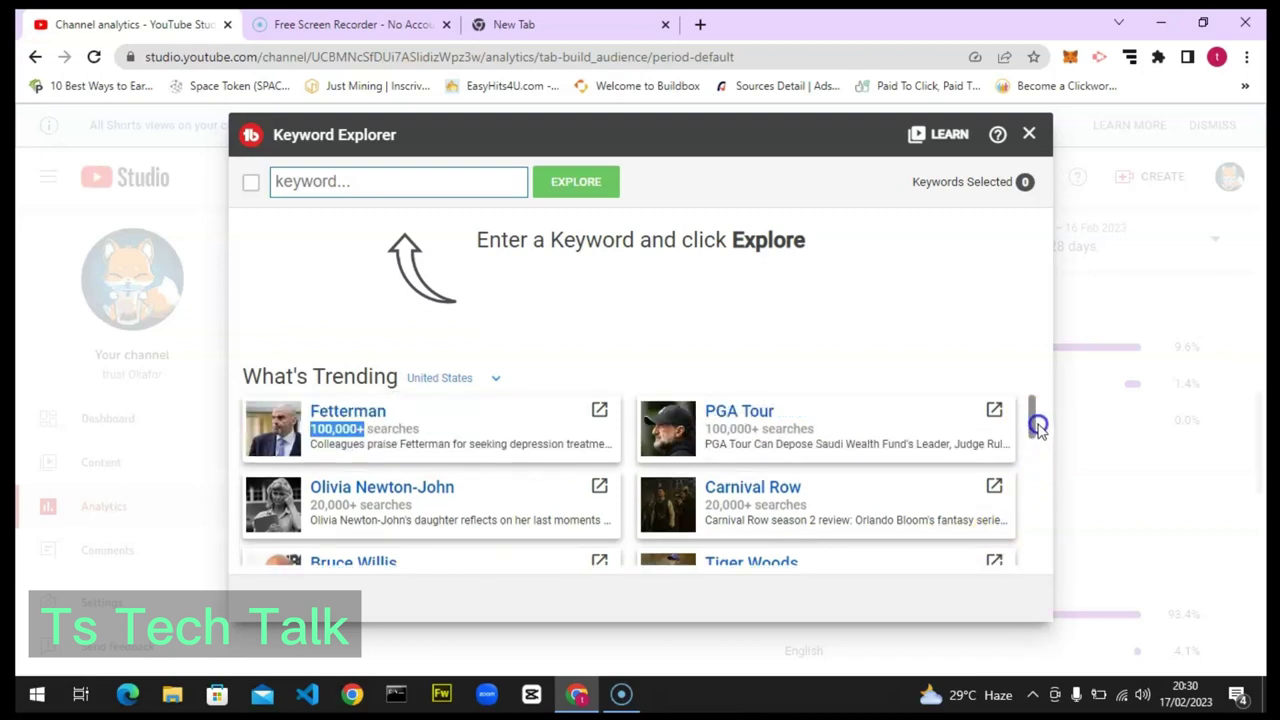
left_click(617, 350)
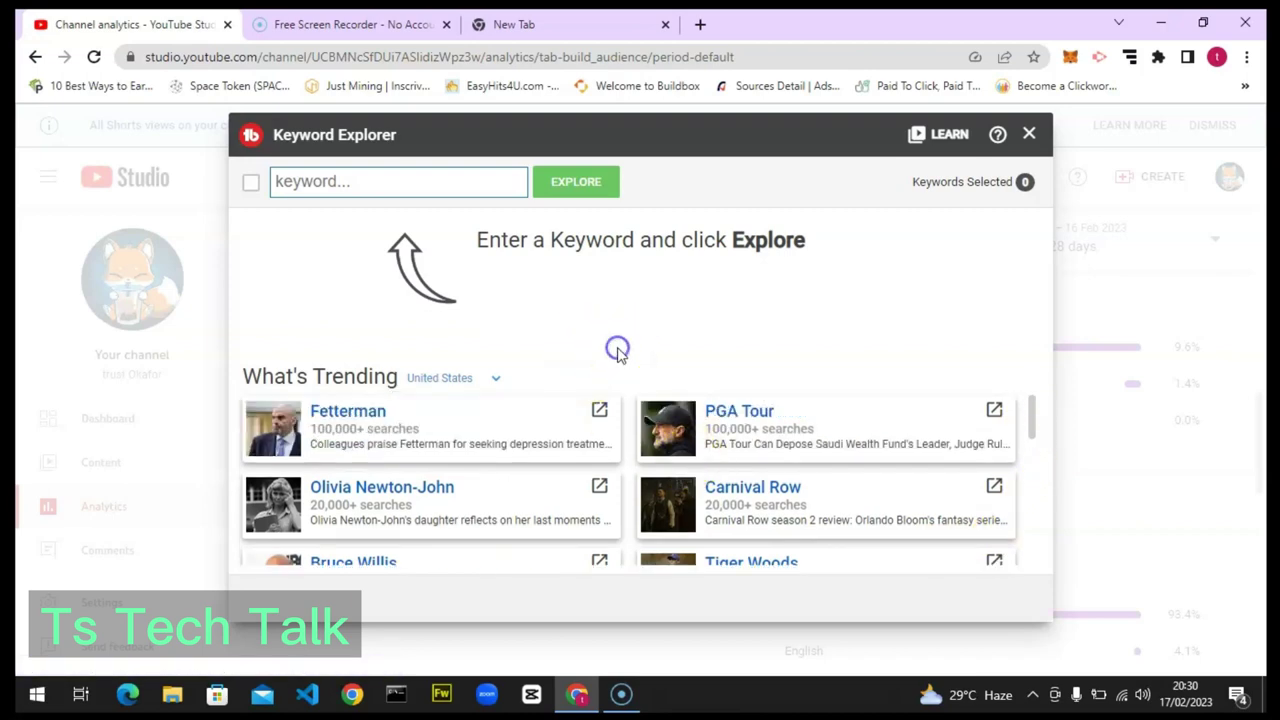